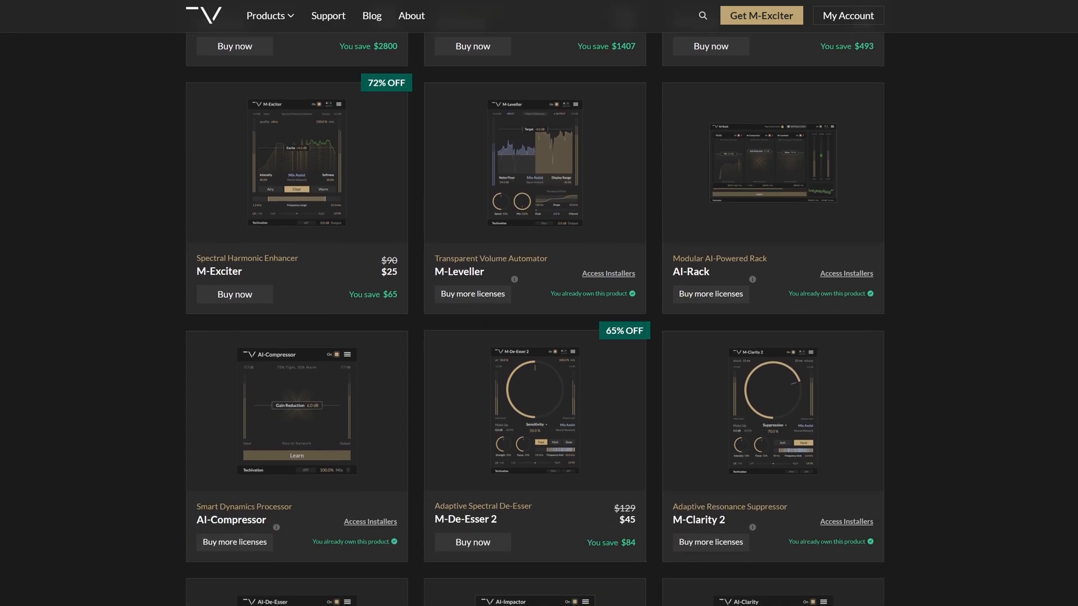
# Step: Browse the Techivation product catalogue, looking over the AI, M and T series plug-ins down to the free ones
pyautogui.scroll(-6, 534, 304)
pyautogui.scroll(-14, 534, 304)
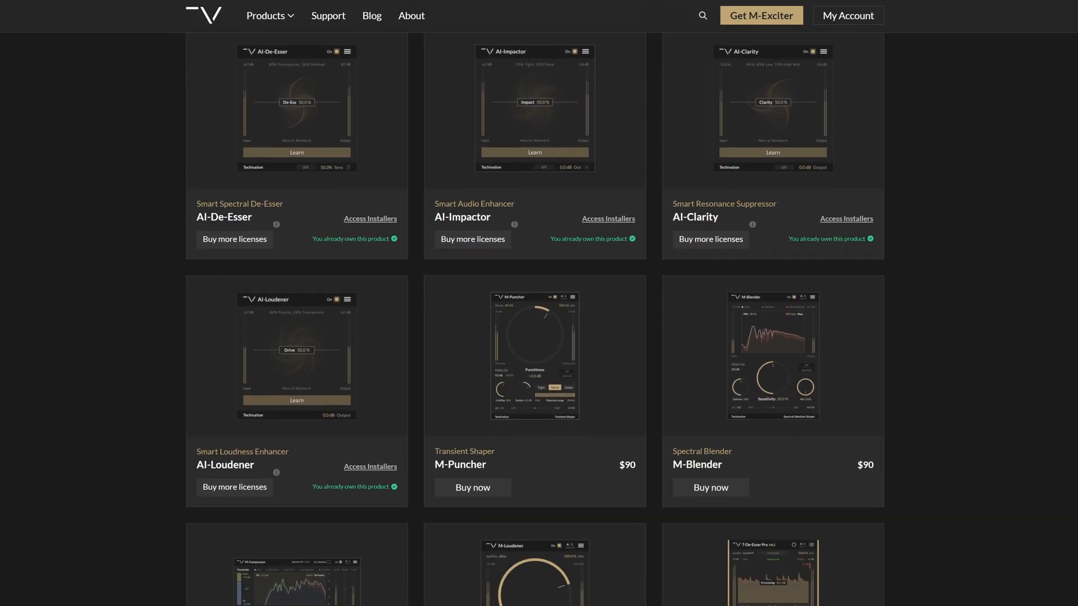
pyautogui.scroll(-8, 535, 303)
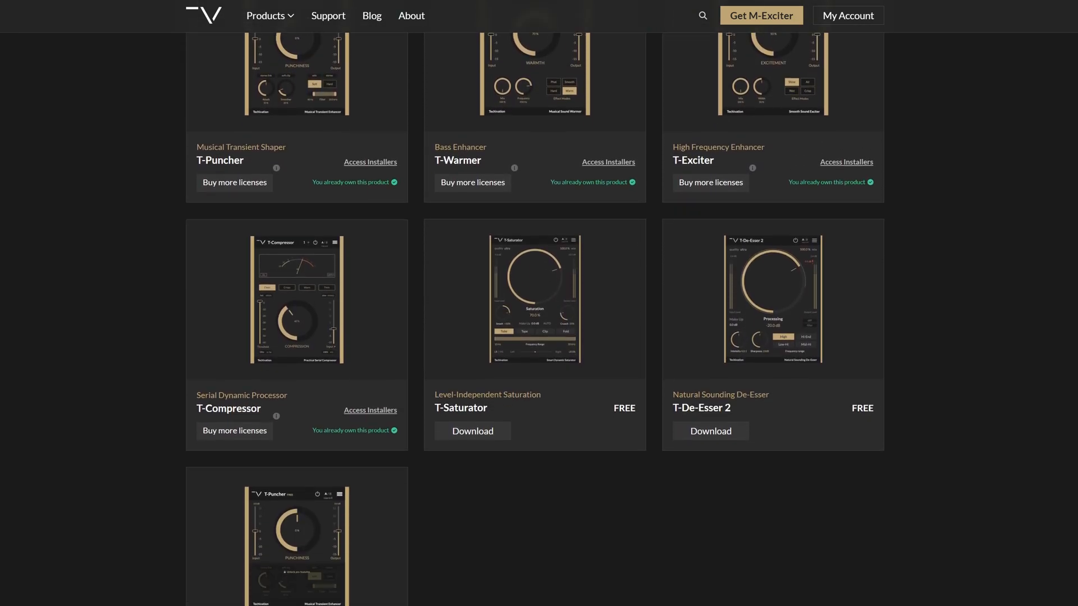
pyautogui.scroll(13, 535, 304)
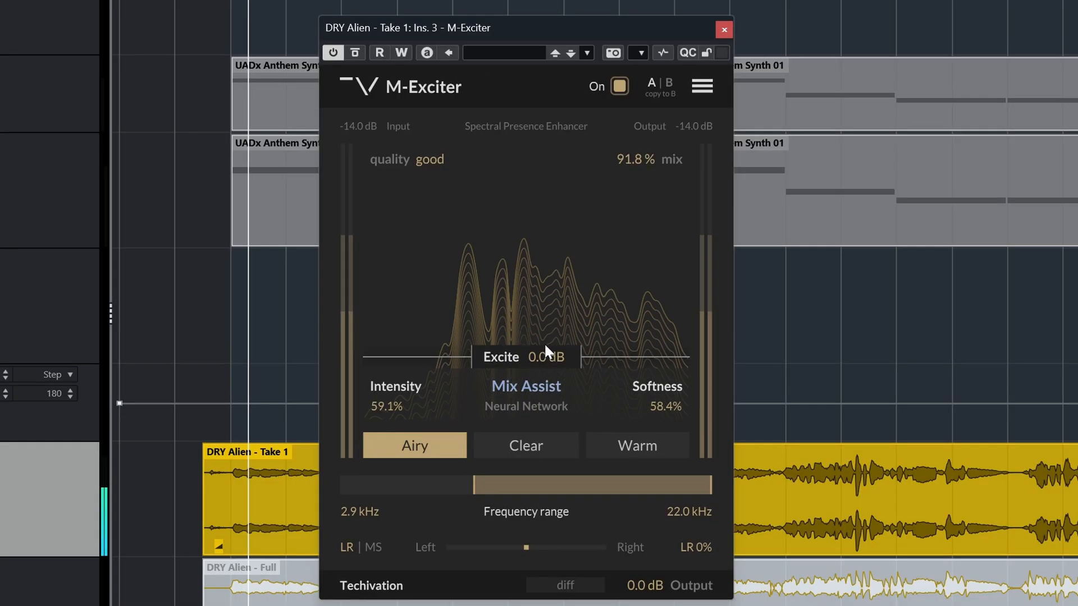
# Step: Raise Excite to +8.0 dB on the vocal take, with Intensity at 100% and Softness at 0%
pyautogui.moveTo(544, 355); pyautogui.dragTo(535, 312)
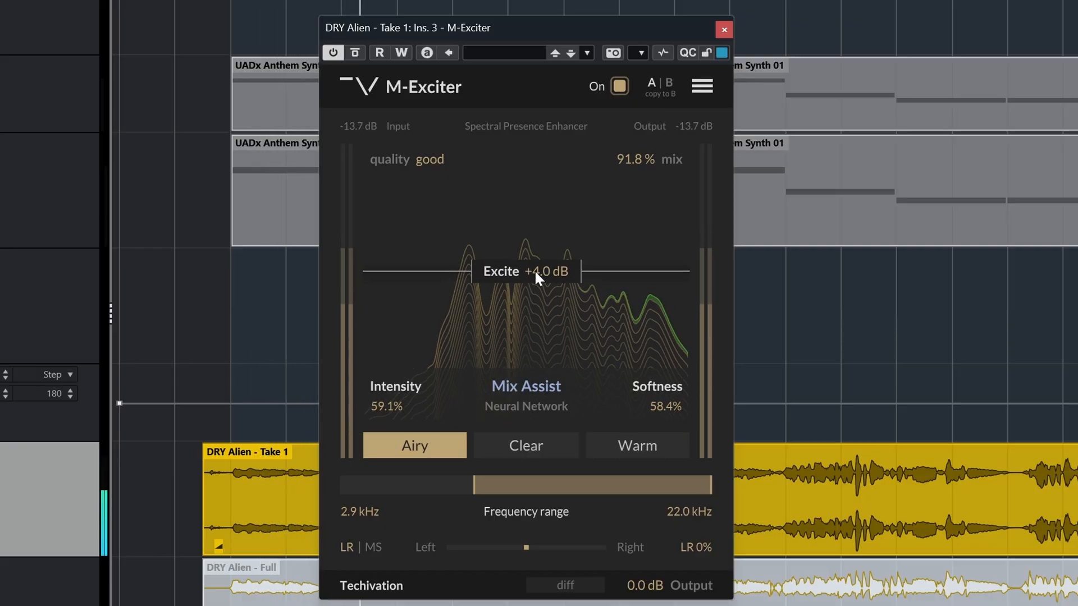
pyautogui.moveTo(533, 249); pyautogui.dragTo(530, 170)
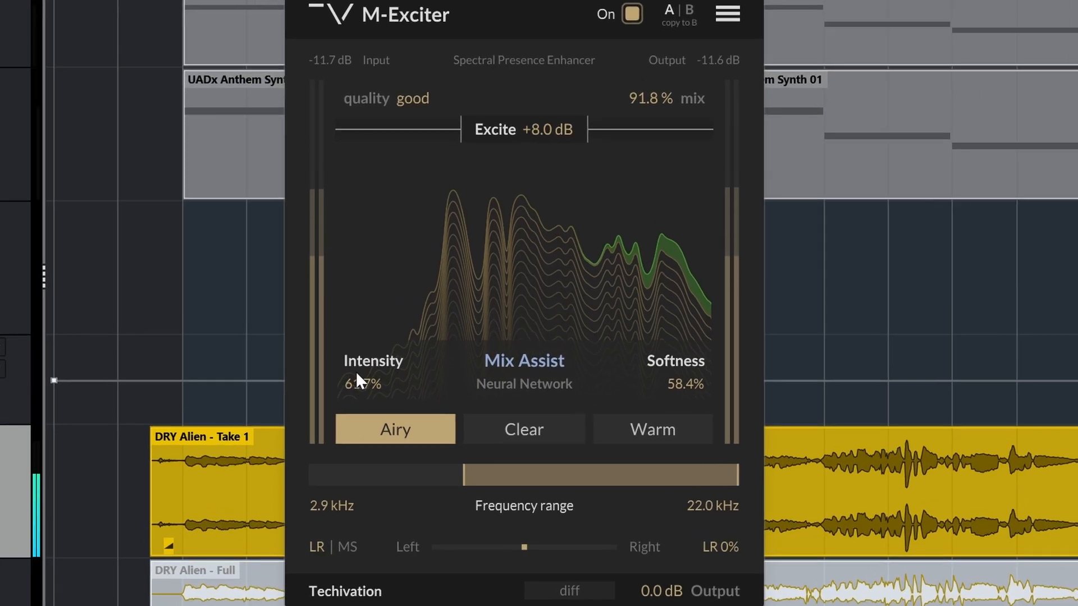
pyautogui.moveTo(357, 374); pyautogui.dragTo(398, 272)
pyautogui.moveTo(661, 383); pyautogui.dragTo(658, 492)
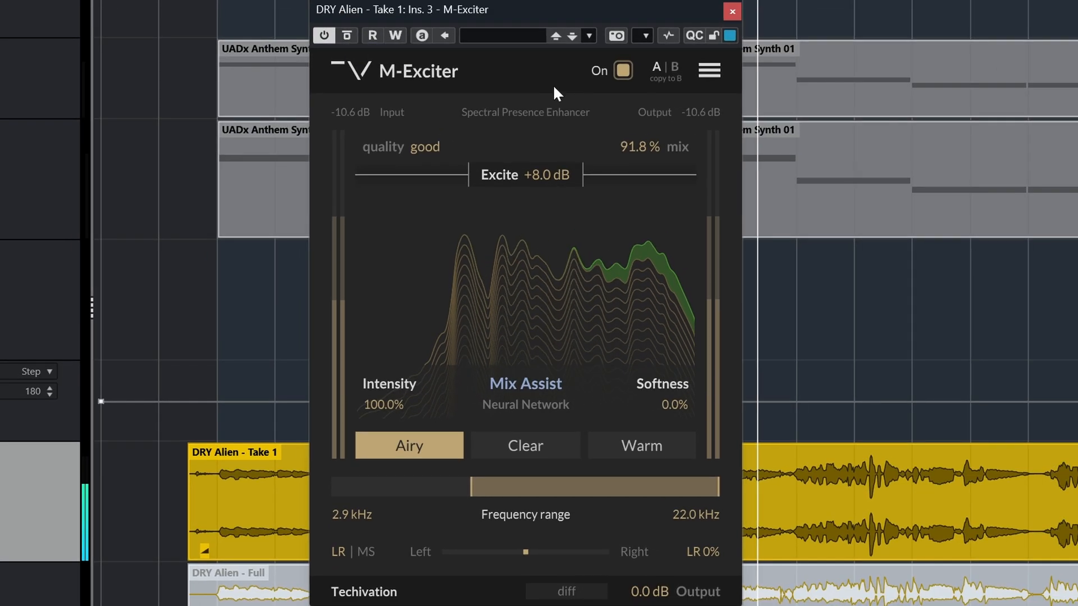
# Step: Compare the vocal with M-Exciter switched off and on, repeating the comparison
pyautogui.click(623, 70)
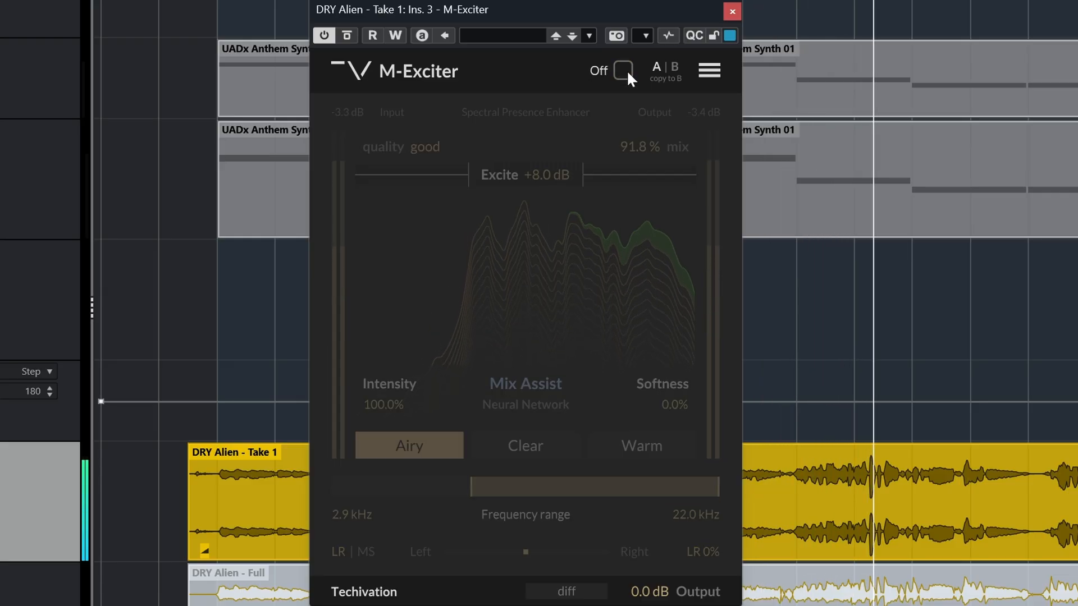
pyautogui.click(627, 70)
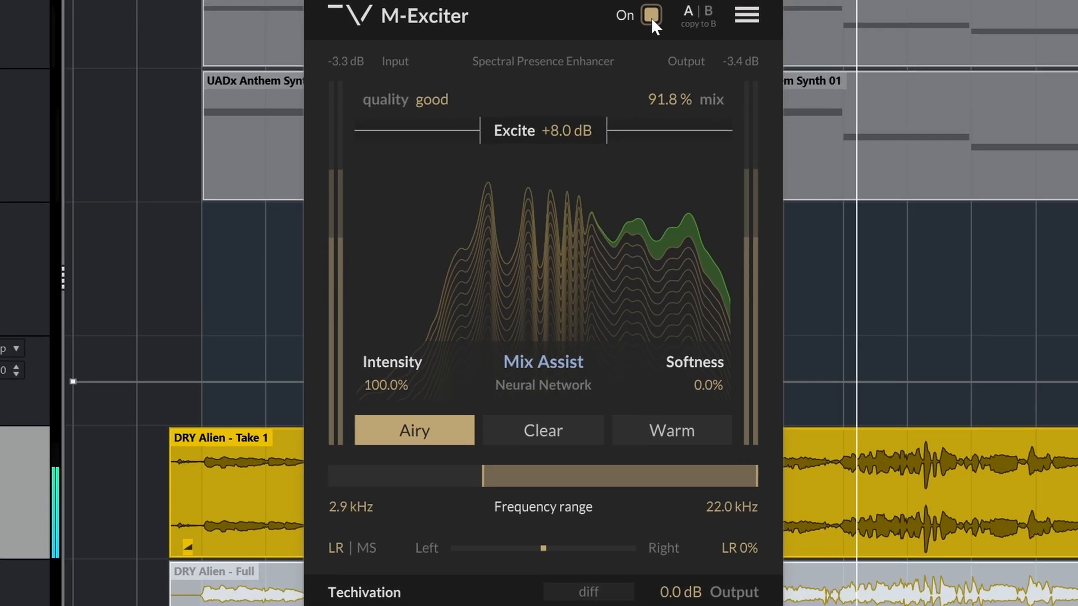
pyautogui.click(652, 17)
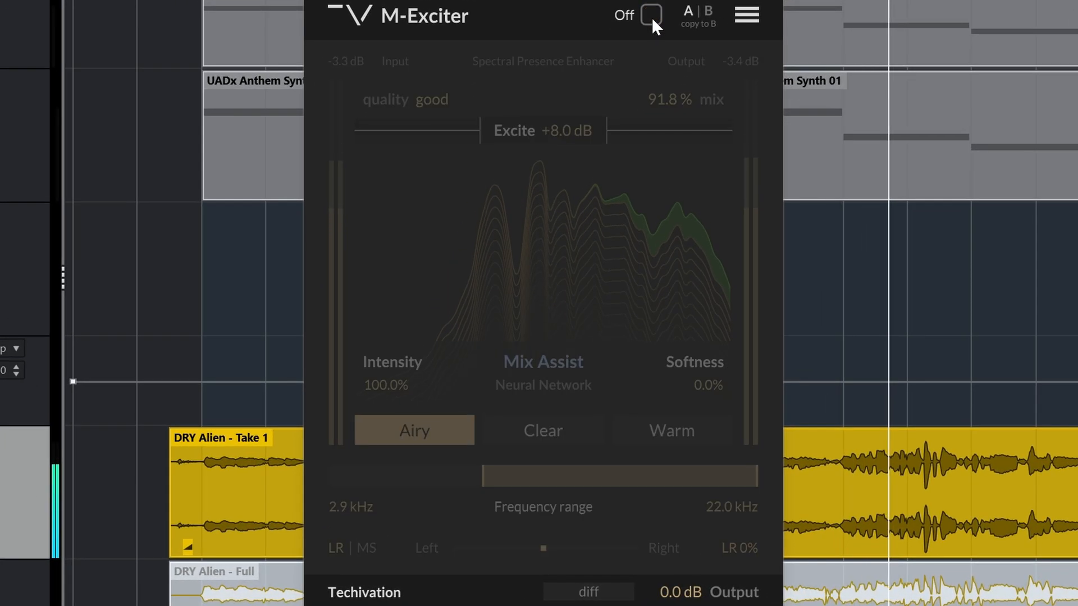
pyautogui.click(652, 17)
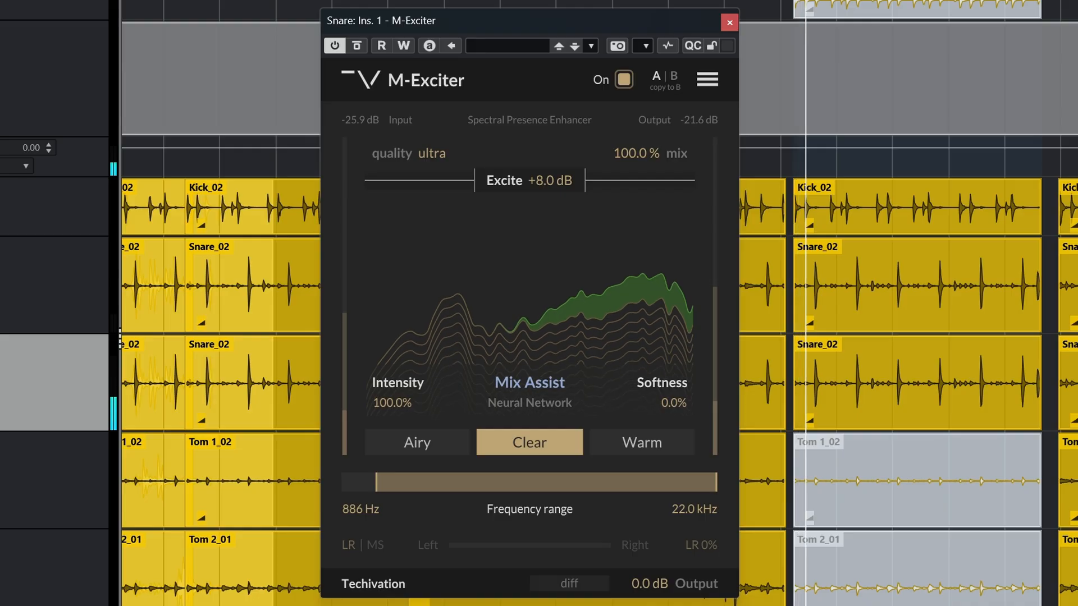
# Step: Audition the Airy, Clear and Warm modes on the snare, ending on Warm
pyautogui.click(411, 443)
pyautogui.click(518, 446)
pyautogui.click(625, 448)
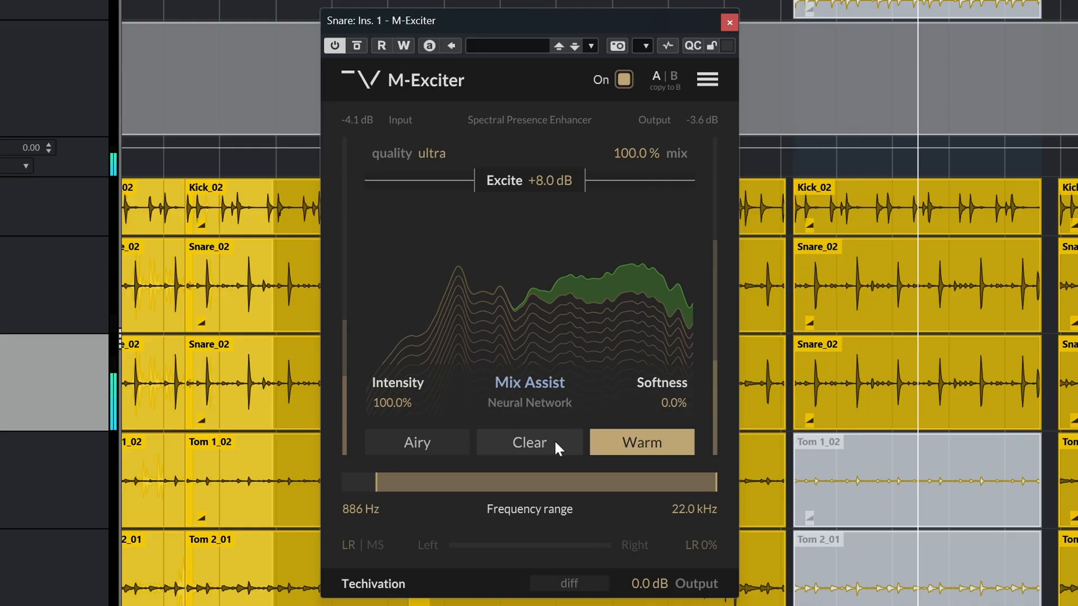
pyautogui.click(443, 445)
pyautogui.click(629, 444)
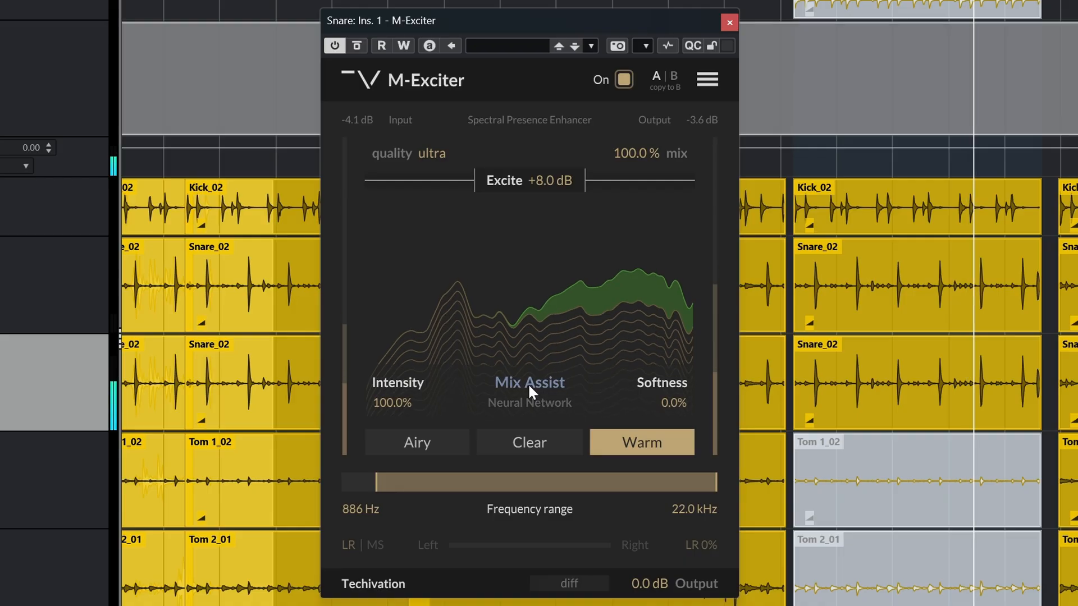
# Step: Run the Mix Assist analysis on the snare and adjust the Intensity
pyautogui.click(528, 383)
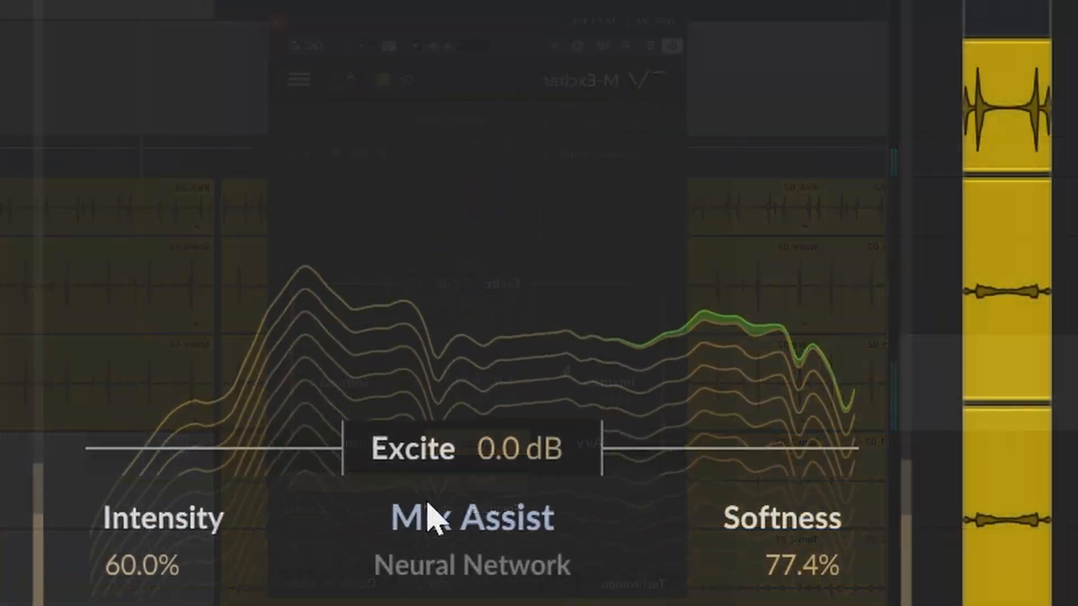
pyautogui.moveTo(427, 502); pyautogui.dragTo(604, 3)
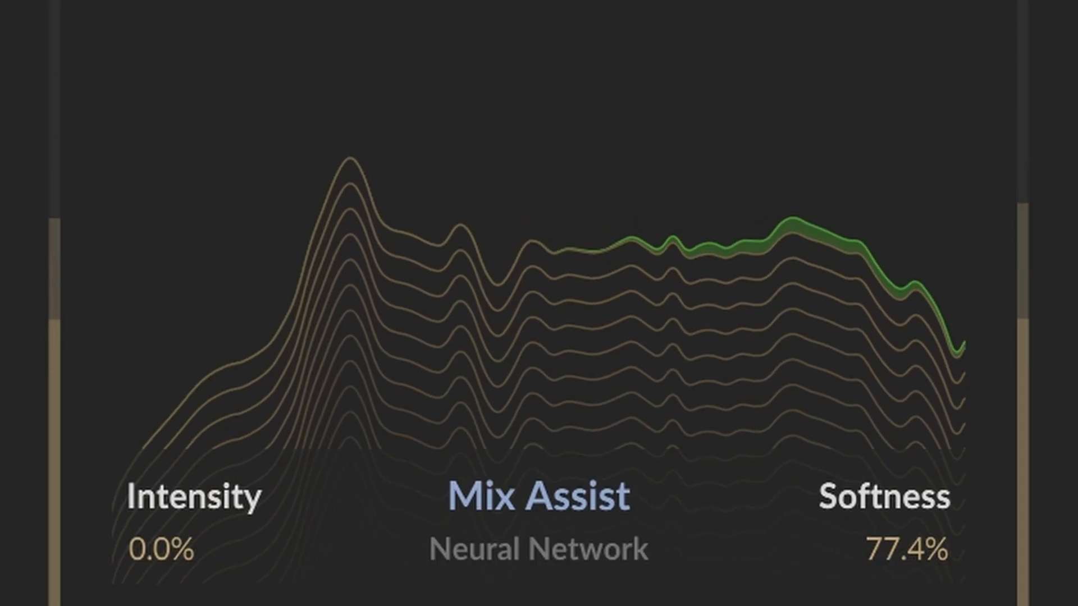
pyautogui.moveTo(169, 549); pyautogui.dragTo(242, 8)
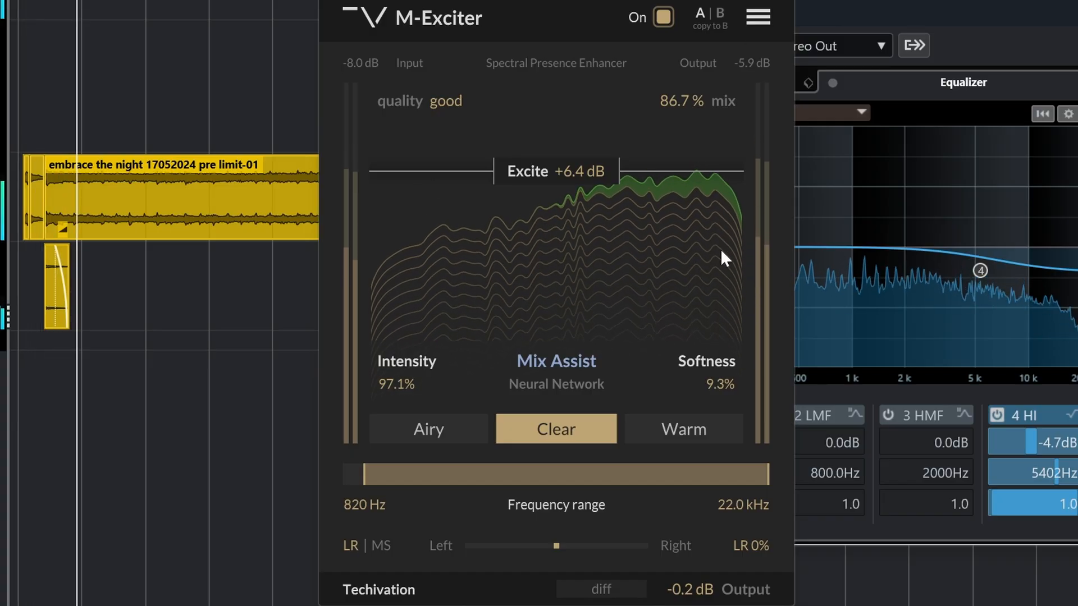
# Step: Try a Softness of 13.3% and an Excite amount of +8.0 dB on the full mix
pyautogui.moveTo(723, 382)
pyautogui.mouseDown()
pyautogui.moveTo(723, 391)
pyautogui.moveTo(734, 378)
pyautogui.mouseUp()
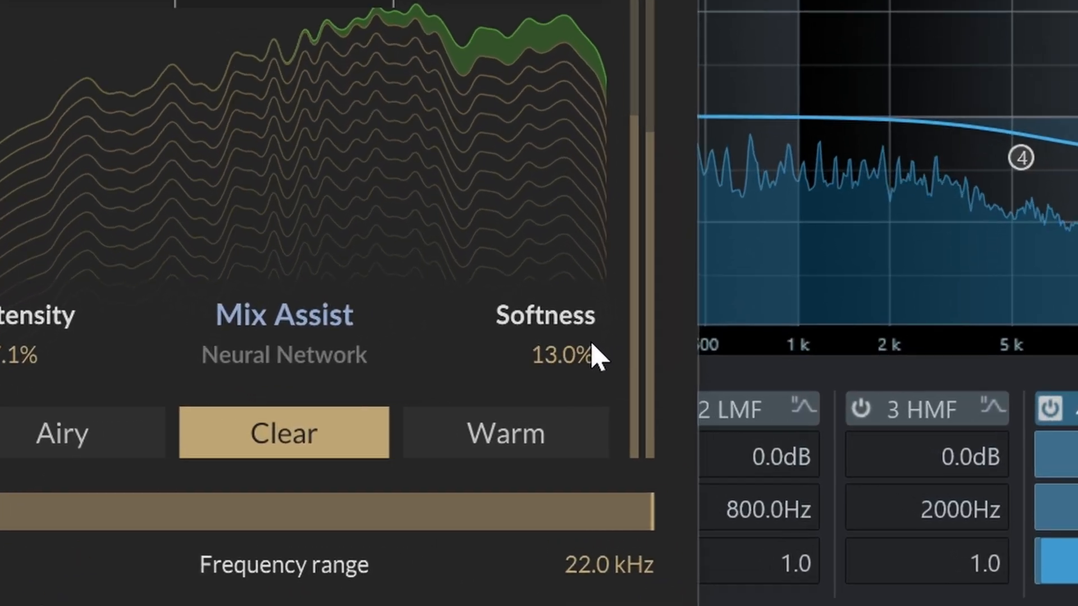
pyautogui.moveTo(592, 344); pyautogui.dragTo(597, 340)
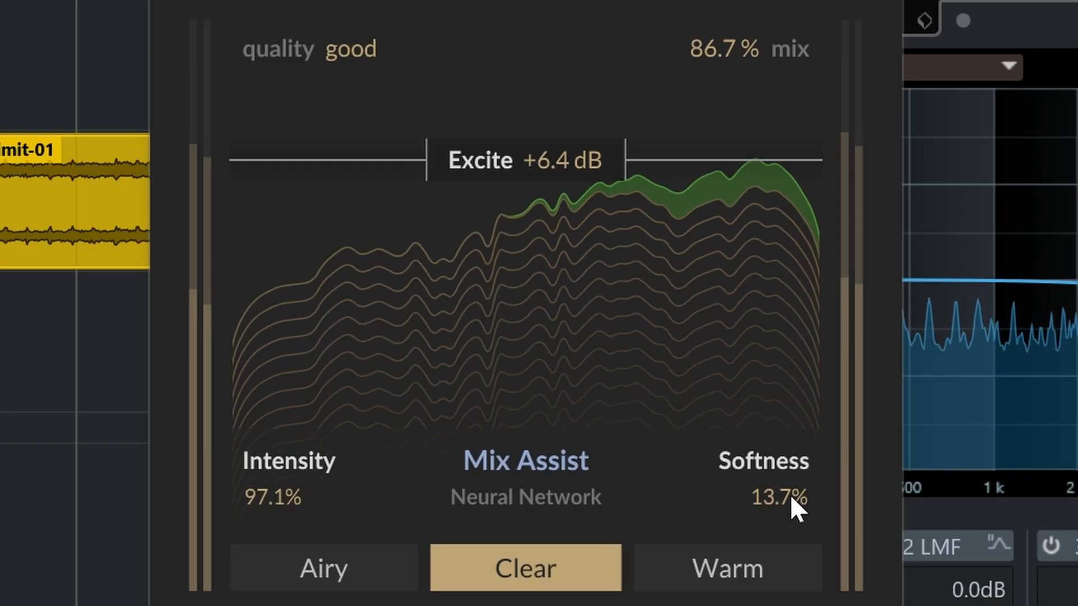
pyautogui.moveTo(794, 494)
pyautogui.mouseDown()
pyautogui.moveTo(803, 450)
pyautogui.moveTo(791, 495)
pyautogui.mouseUp()
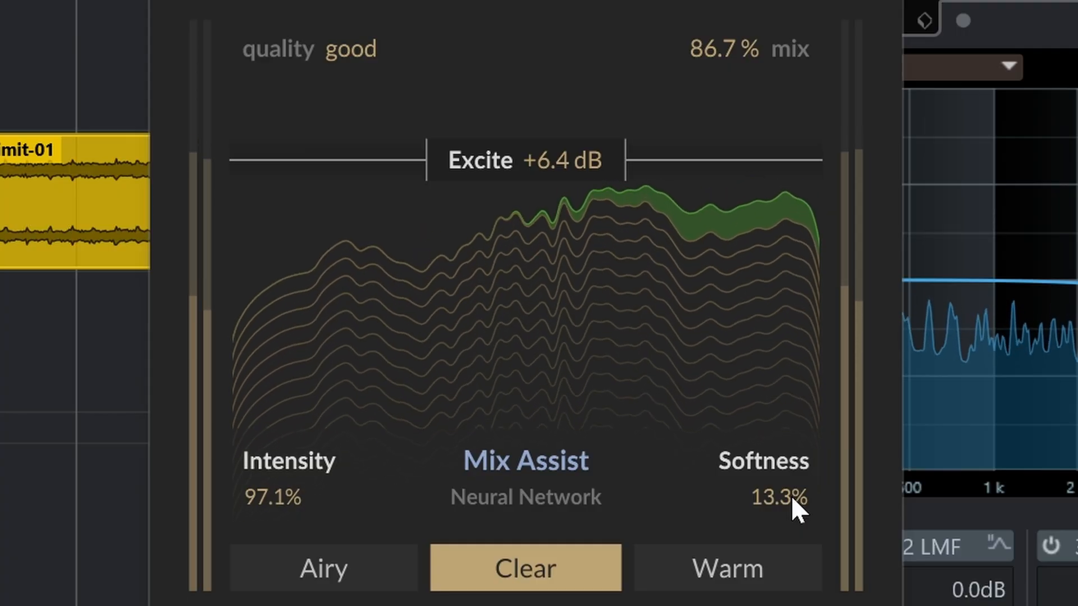
pyautogui.moveTo(578, 158); pyautogui.dragTo(585, 102)
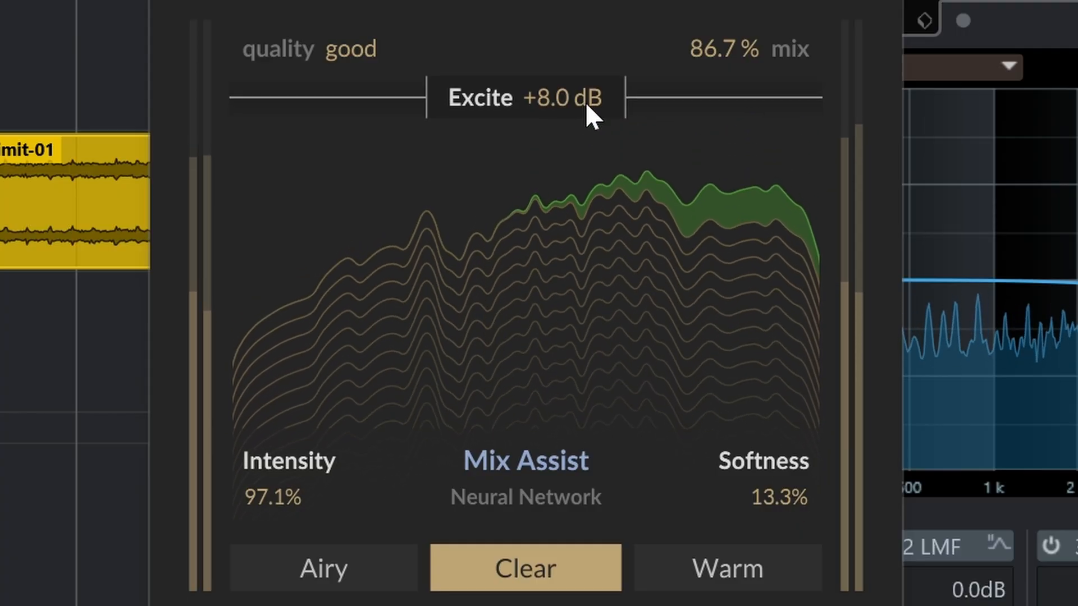
# Step: Set Softness to 0.0% and Excite to +2.9 dB on the full mix, and compare it with M-Exciter off
pyautogui.moveTo(776, 489); pyautogui.dragTo(771, 556)
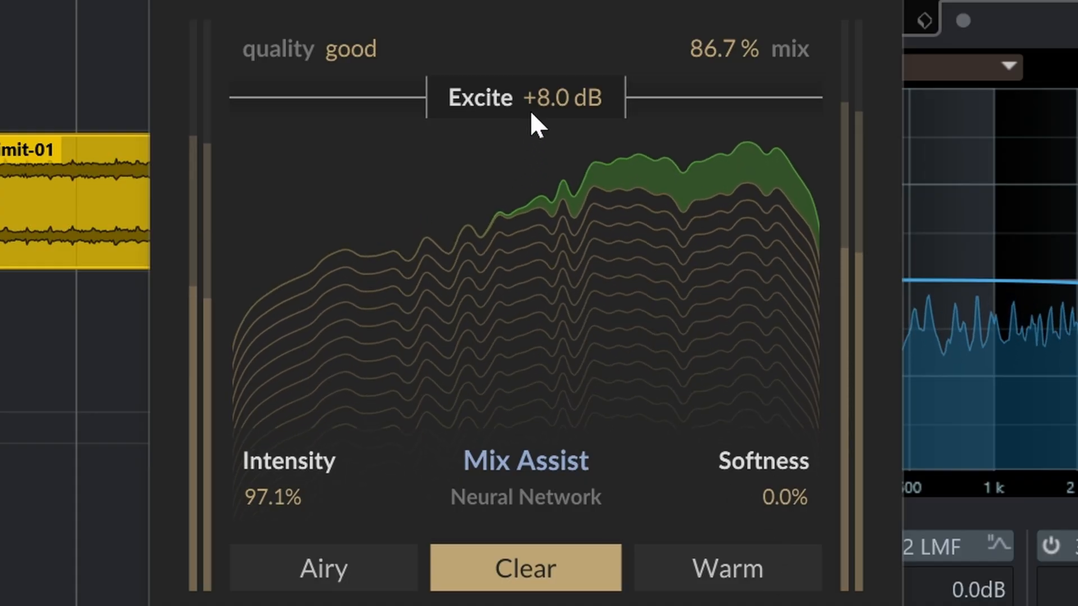
pyautogui.moveTo(530, 111); pyautogui.dragTo(490, 307)
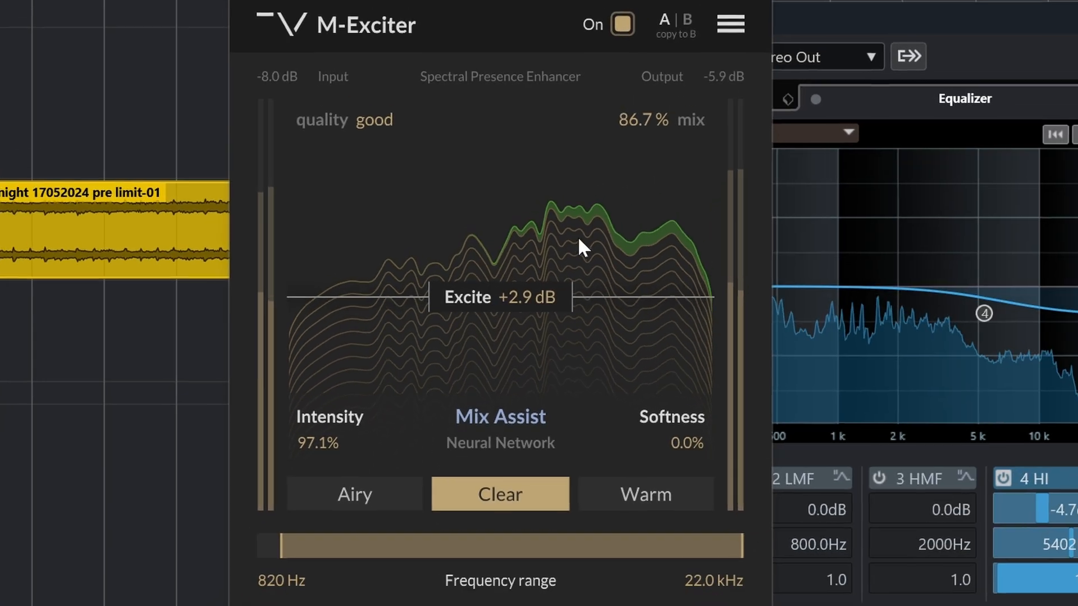
pyautogui.click(622, 27)
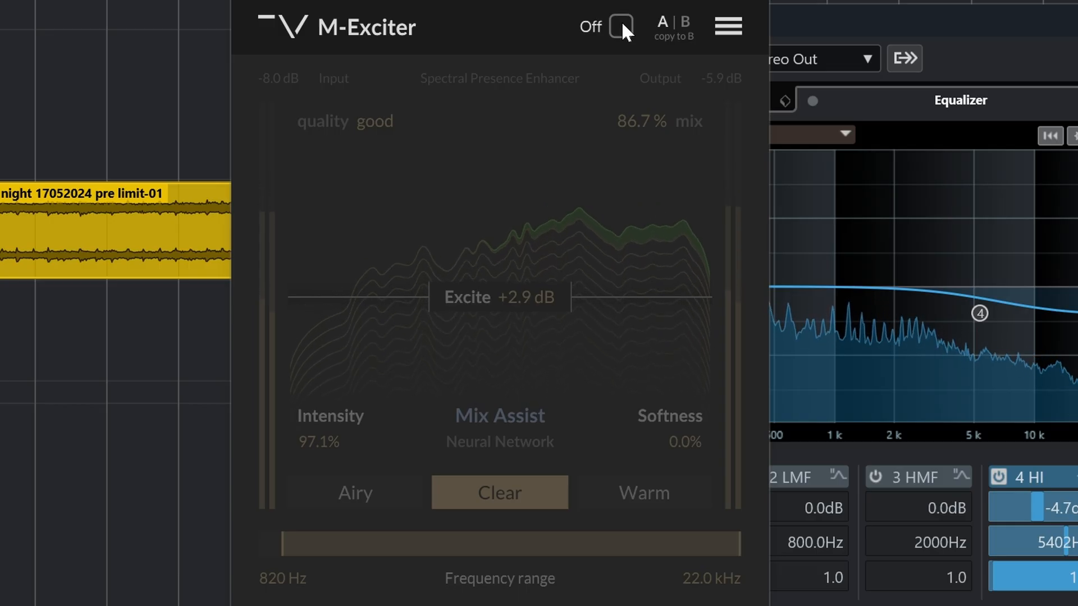
pyautogui.click(622, 26)
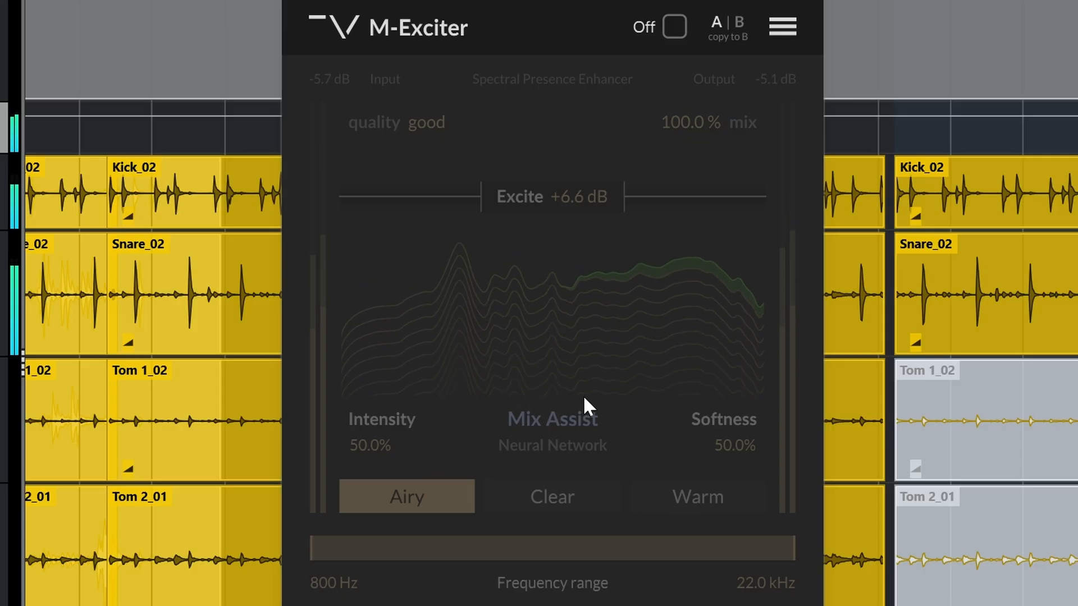
# Step: Turn M-Exciter on for the drums and set its quality to ultra
pyautogui.click(678, 28)
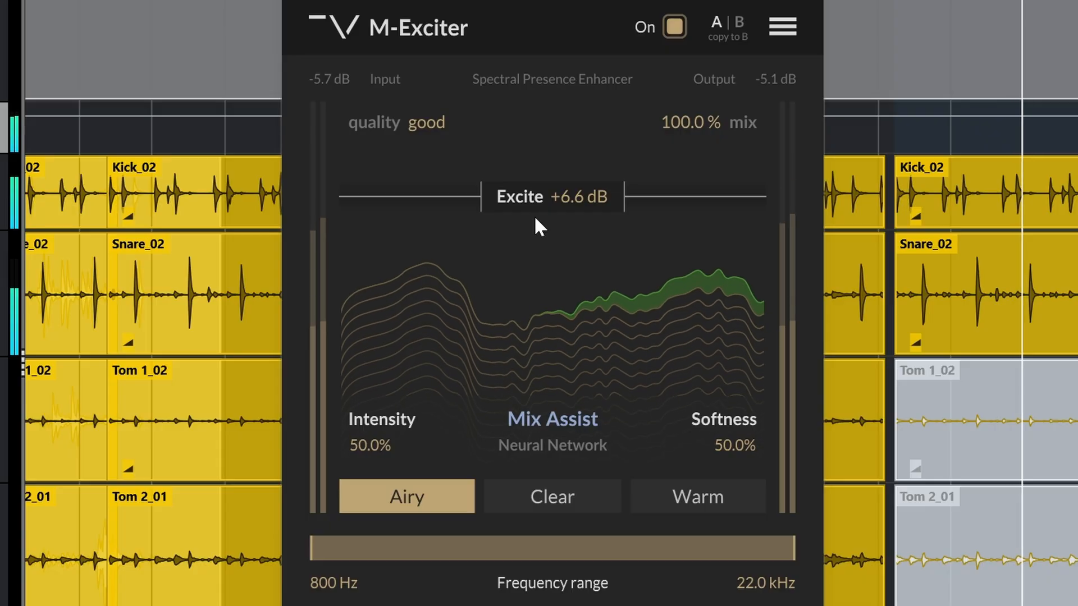
pyautogui.click(429, 125)
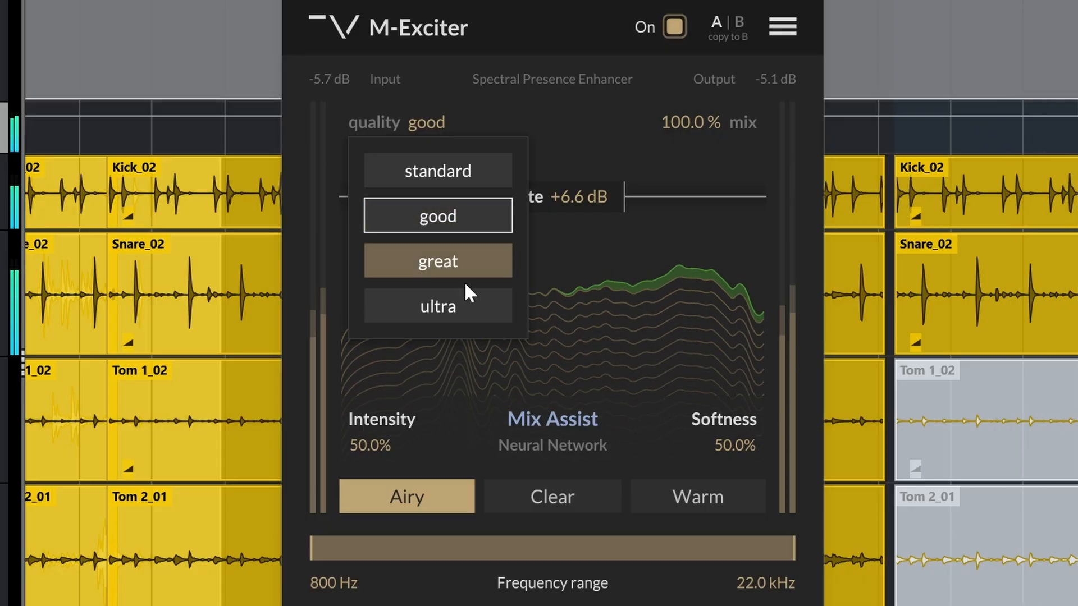
pyautogui.click(470, 306)
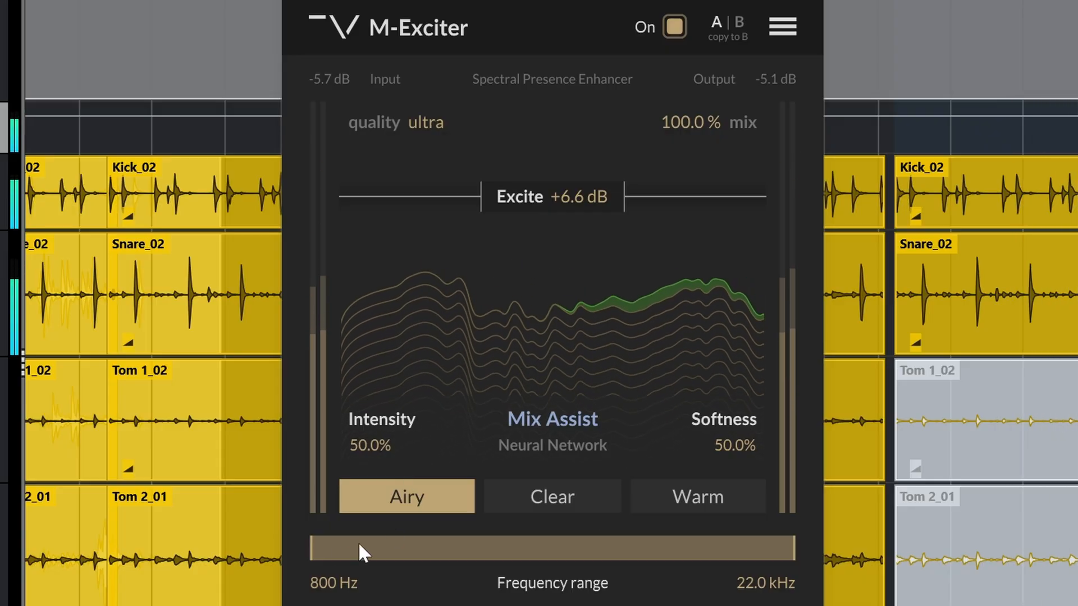
# Step: Try a 3.6 kHz upper frequency limit on the drums, and set the range to 1.4–22.0 kHz
pyautogui.moveTo(315, 547)
pyautogui.mouseDown()
pyautogui.moveTo(663, 559)
pyautogui.moveTo(319, 548)
pyautogui.mouseUp()
pyautogui.moveTo(783, 546); pyautogui.dragTo(504, 553)
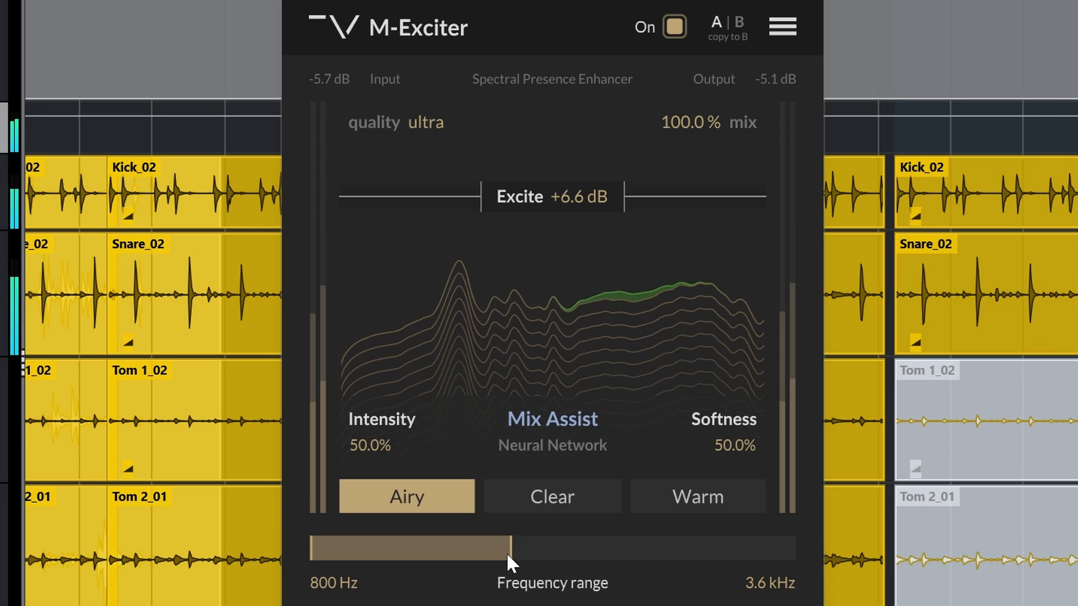
pyautogui.moveTo(507, 555); pyautogui.dragTo(649, 551)
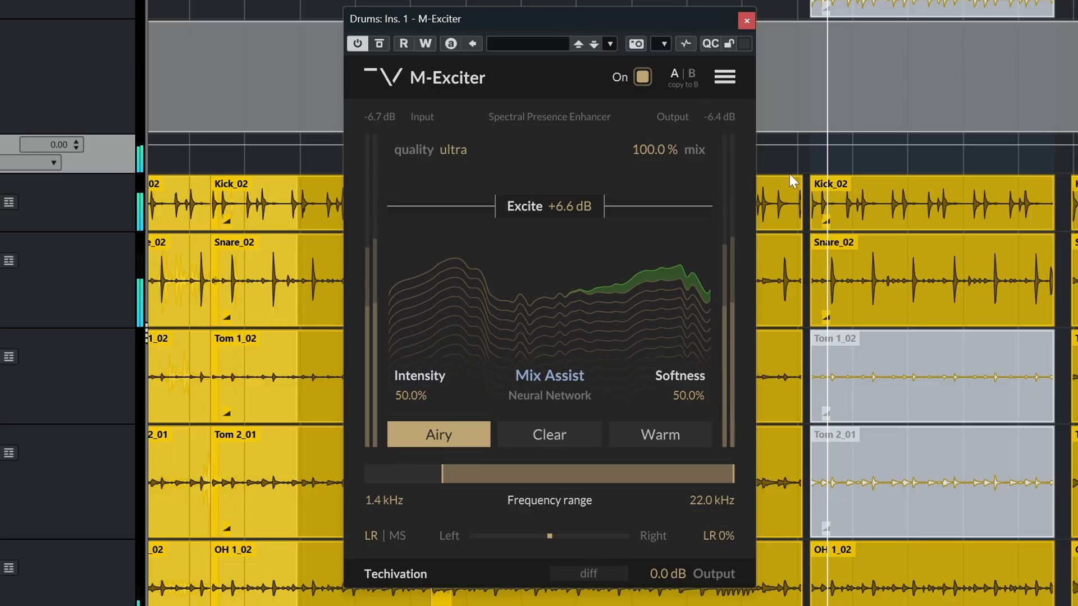
# Step: Compare the drums with and without M-Exciter by repeatedly toggling the host's bypass for the insert
pyautogui.click(381, 45)
pyautogui.click(381, 44)
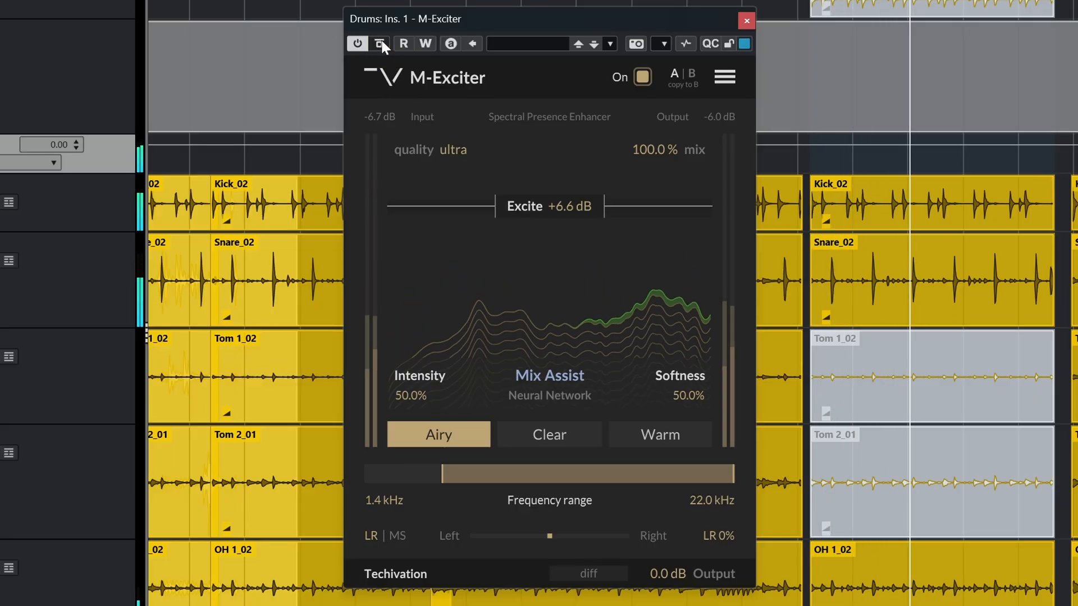
pyautogui.click(380, 43)
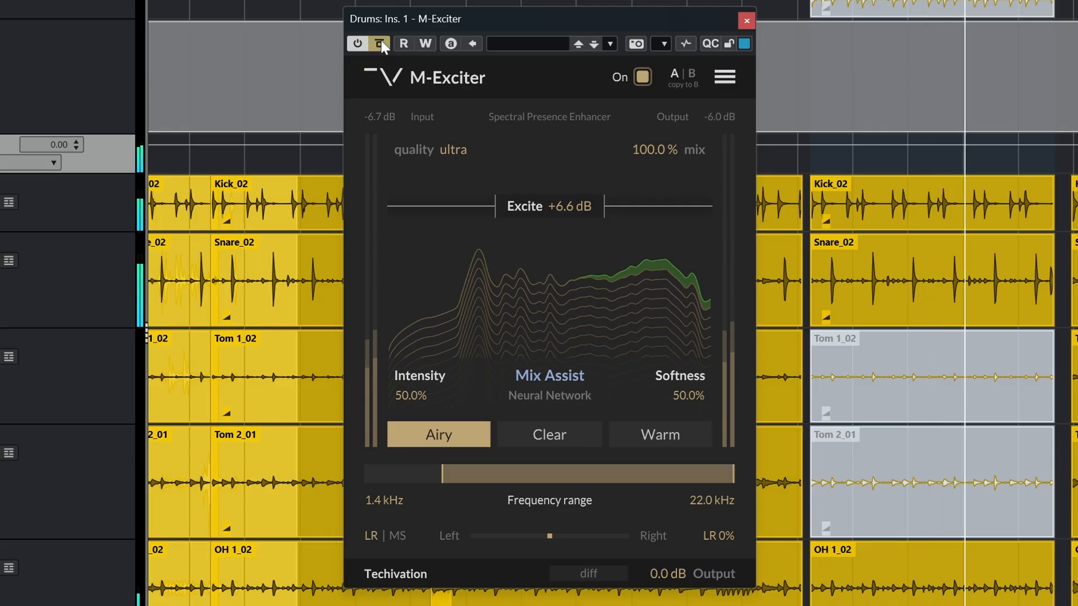
pyautogui.click(381, 44)
pyautogui.click(380, 44)
pyautogui.click(380, 44)
pyautogui.click(381, 45)
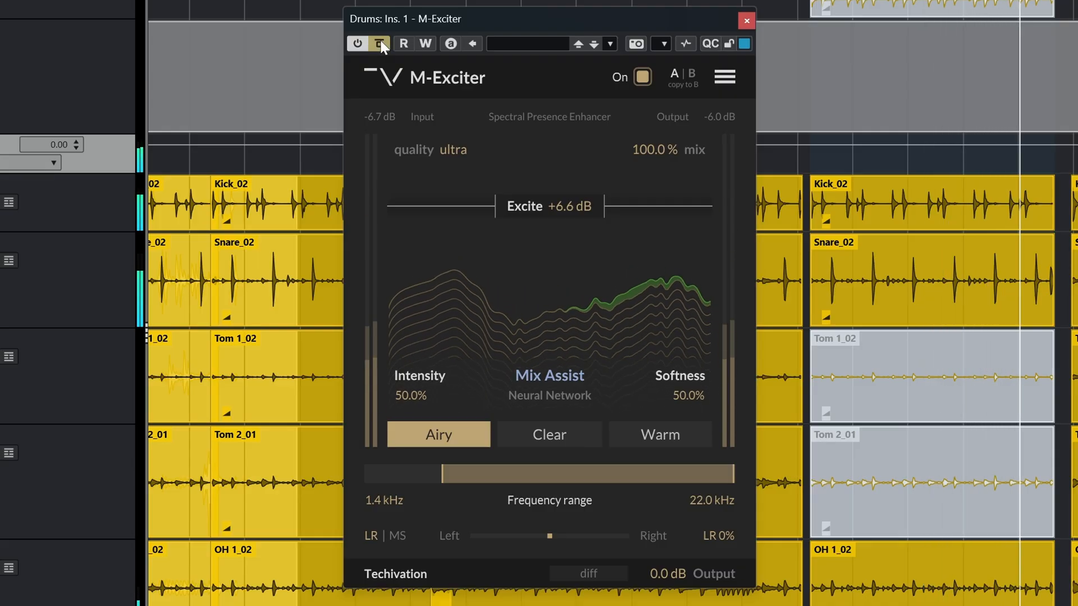
pyautogui.click(380, 45)
pyautogui.click(380, 45)
pyautogui.click(380, 45)
pyautogui.click(380, 44)
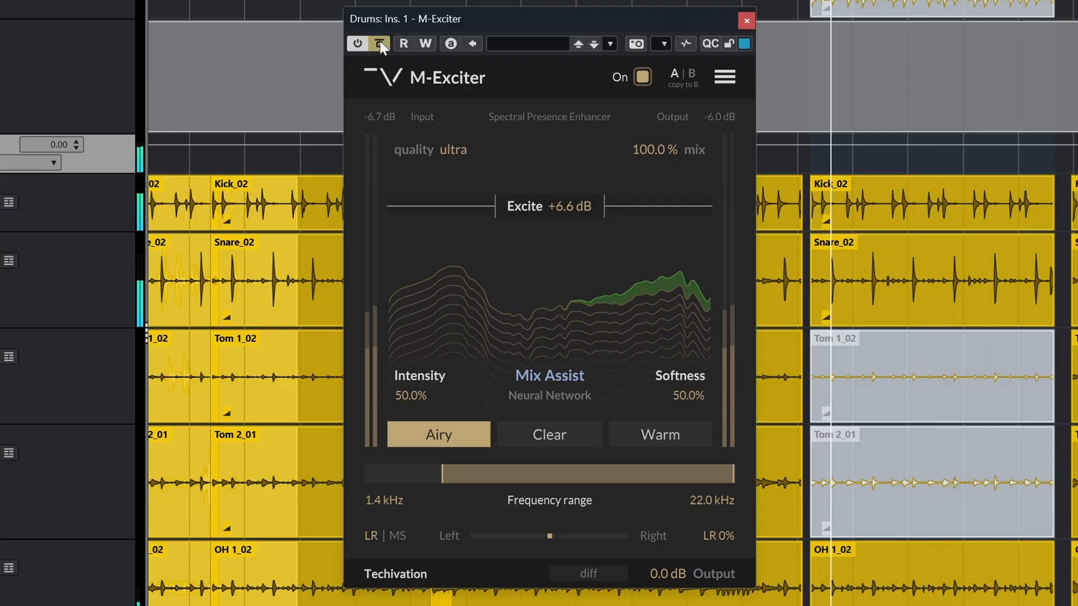
pyautogui.click(380, 44)
pyautogui.click(380, 44)
pyautogui.click(380, 44)
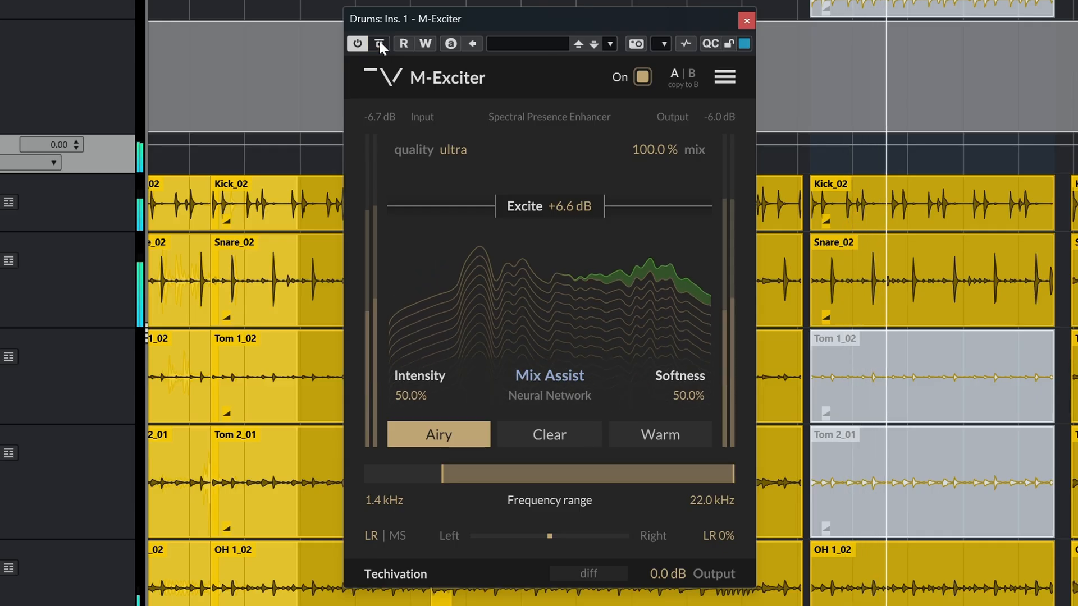
# Step: Compare the drums using M-Exciter's own on/off switch, and check against the host bypass once more
pyautogui.click(640, 77)
pyautogui.click(642, 77)
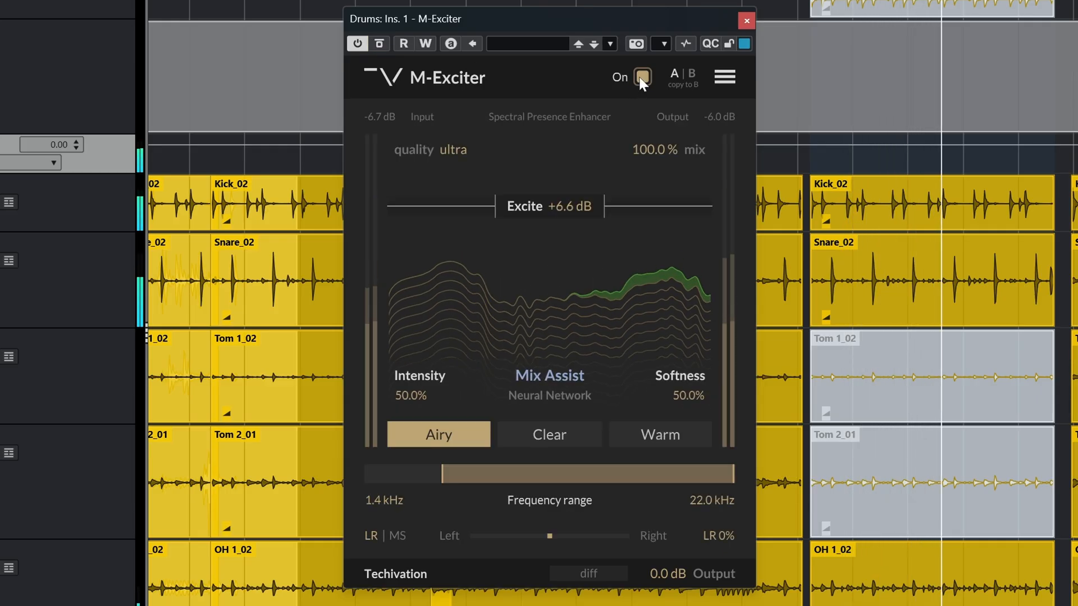
pyautogui.click(642, 77)
pyautogui.click(642, 77)
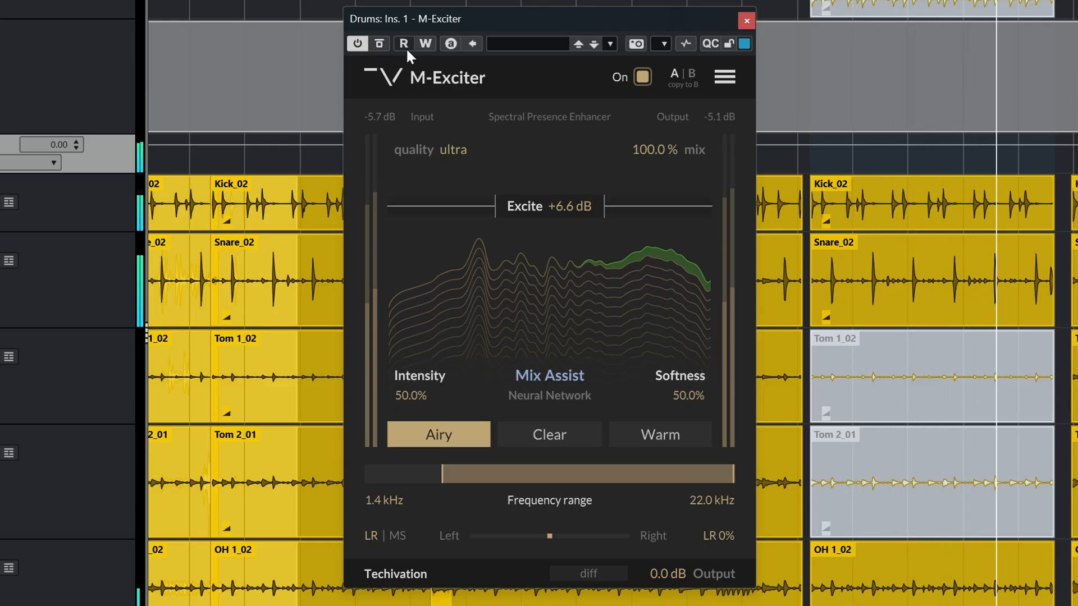
pyautogui.click(379, 43)
pyautogui.click(379, 44)
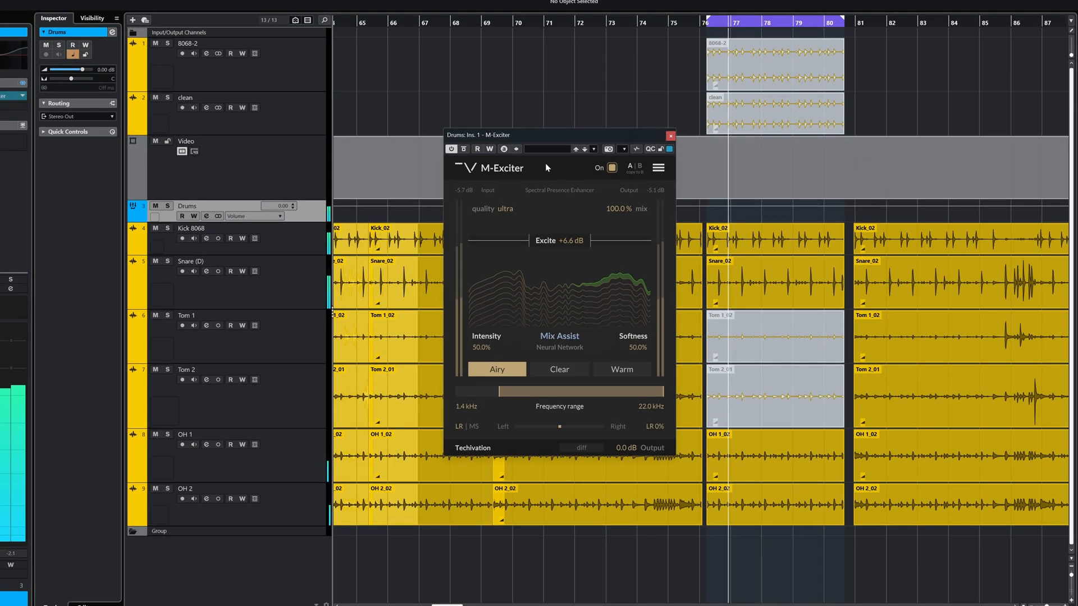
pyautogui.press('F3')
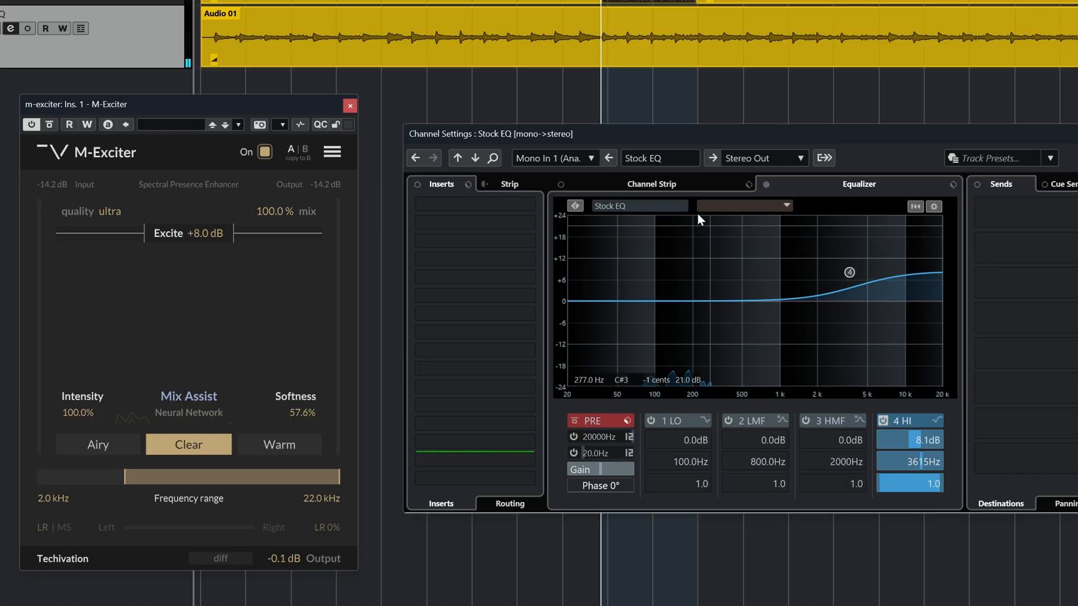
pyautogui.moveTo(663, 132)
pyautogui.mouseDown()
pyautogui.moveTo(684, 147)
pyautogui.moveTo(676, 120)
pyautogui.mouseUp()
pyautogui.moveTo(174, 105); pyautogui.dragTo(199, 84)
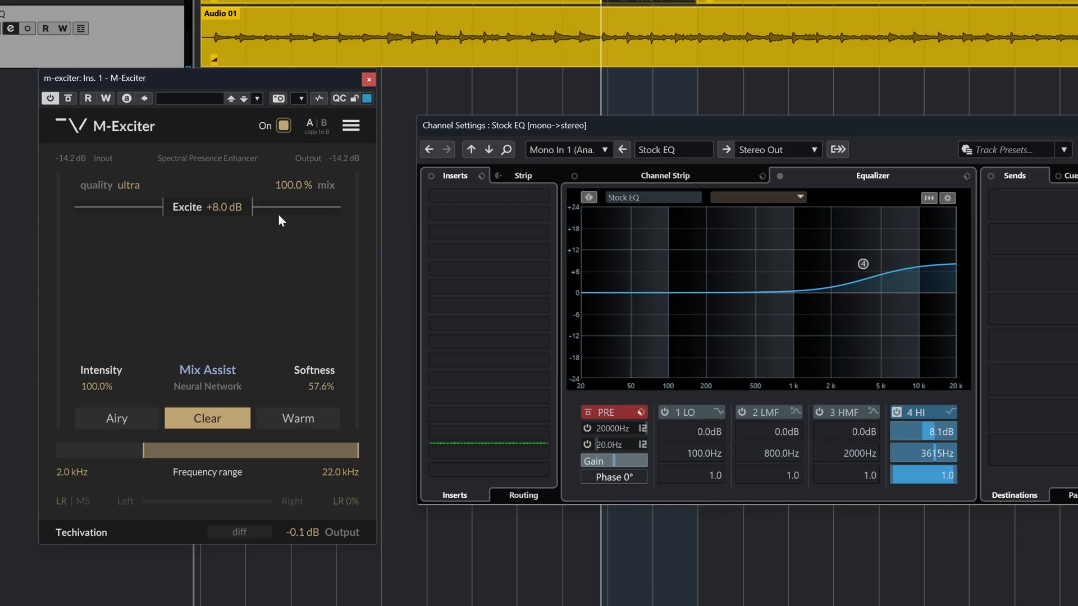
# Step: Play the looped guitar section and compare the m-exciter and Stock EQ tracks by soloing each in turn
pyautogui.click(168, 2)
pyautogui.click(146, 28)
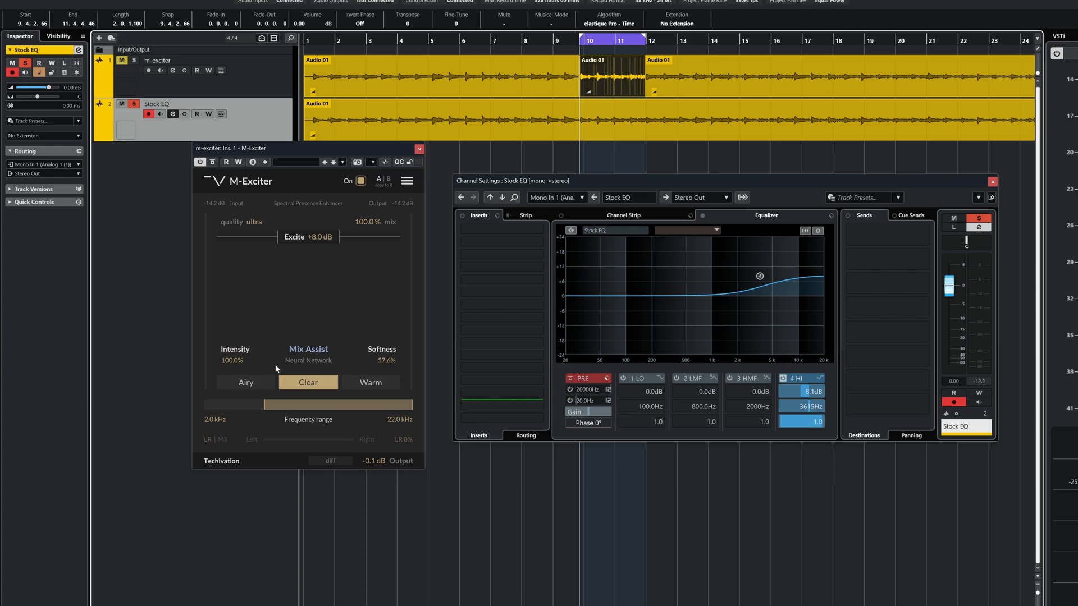
pyautogui.press('space')
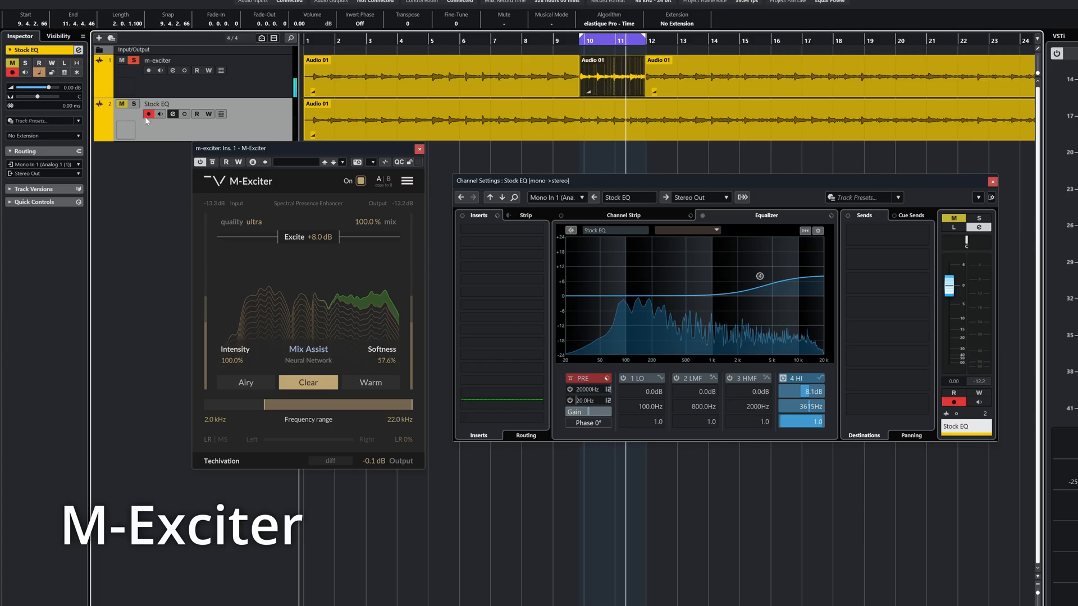
pyautogui.keyDown('ctrl'); pyautogui.click(134, 104); pyautogui.keyUp('ctrl')
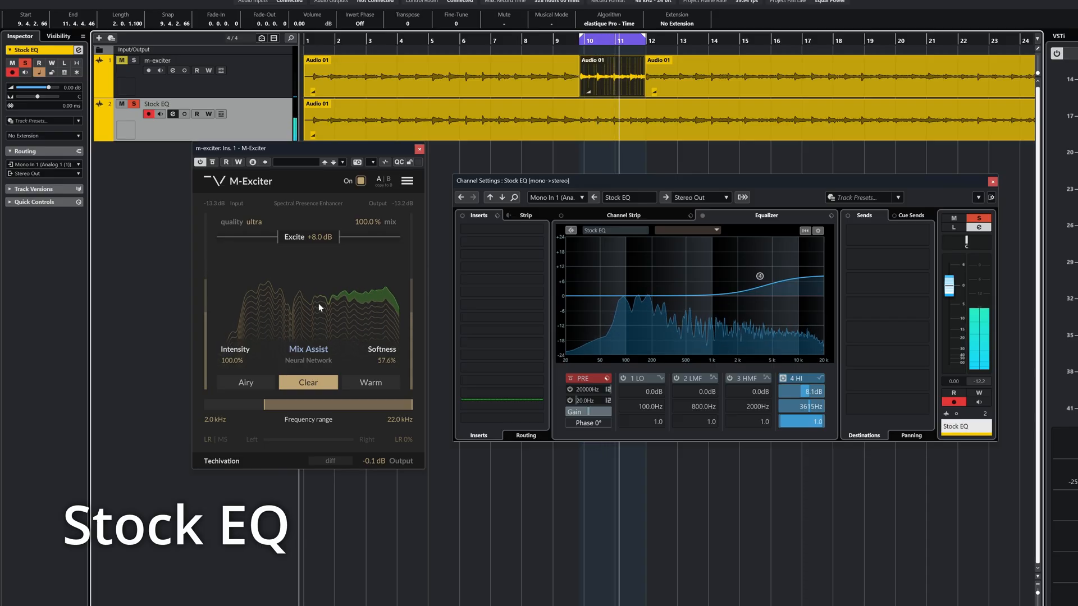
pyautogui.click(133, 61)
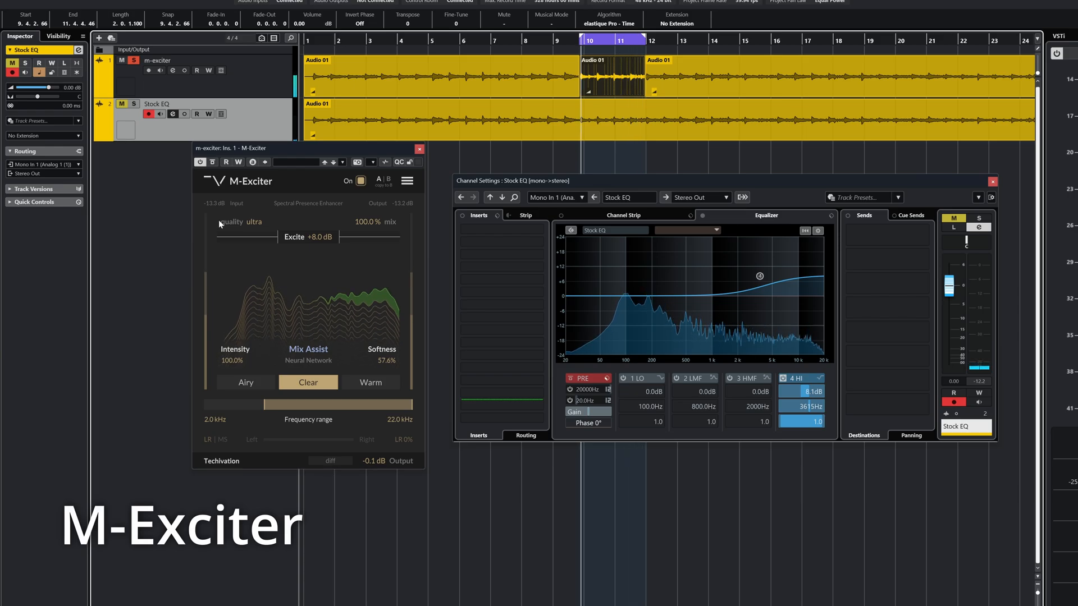
pyautogui.keyDown('ctrl'); pyautogui.click(135, 105); pyautogui.keyUp('ctrl')
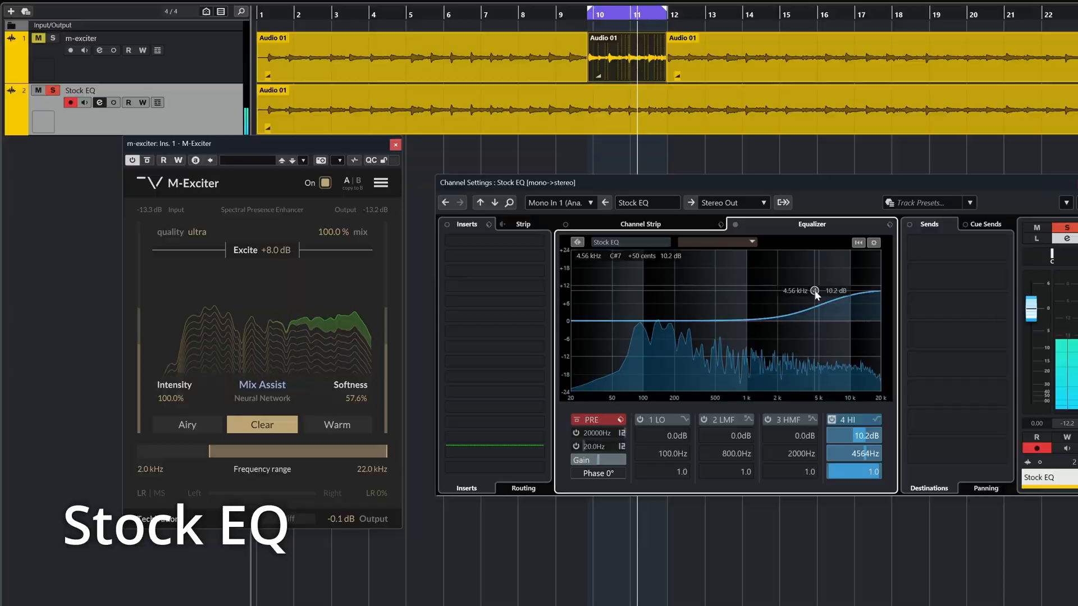
# Step: Set the Stock EQ's high shelf to 10.2 dB at 4684 Hz and compare it with M-Exciter by alternating the track solos
pyautogui.moveTo(815, 292); pyautogui.dragTo(817, 292)
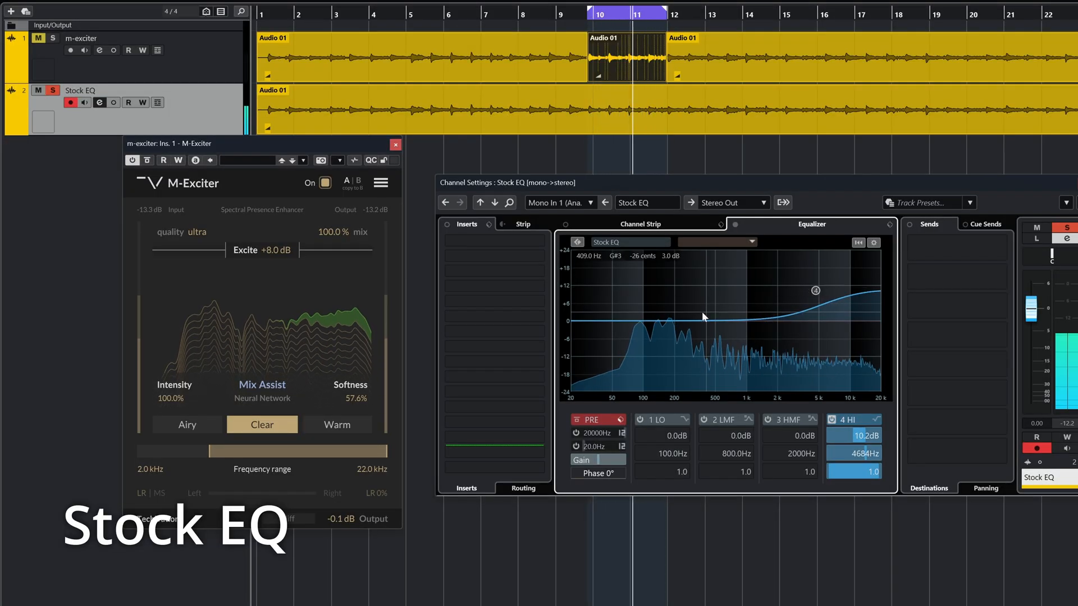
pyautogui.keyDown('ctrl'); pyautogui.click(53, 39); pyautogui.keyUp('ctrl')
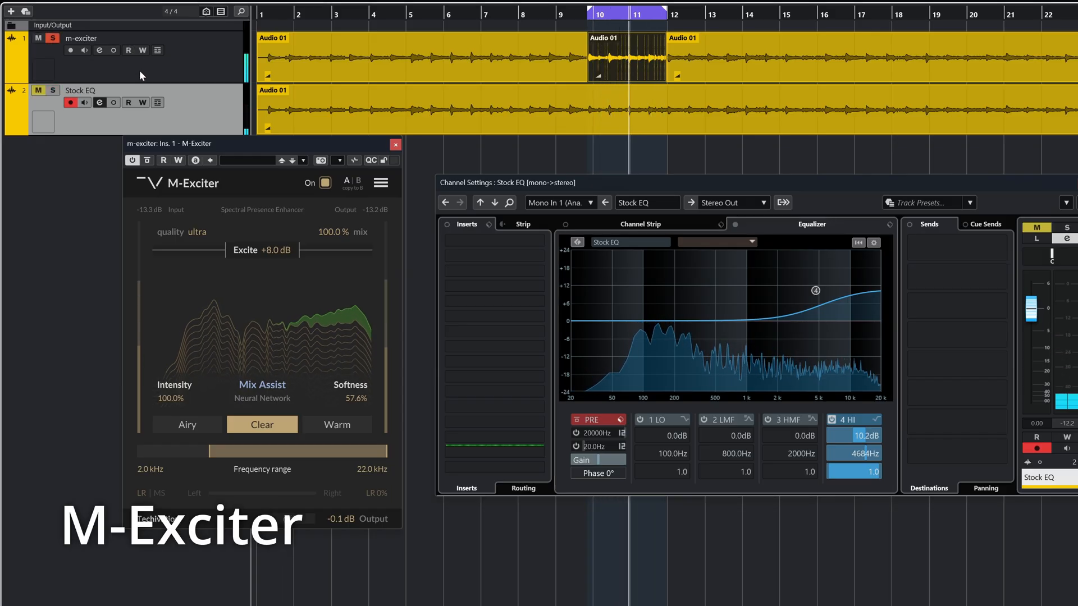
pyautogui.keyDown('ctrl'); pyautogui.click(53, 91); pyautogui.keyUp('ctrl')
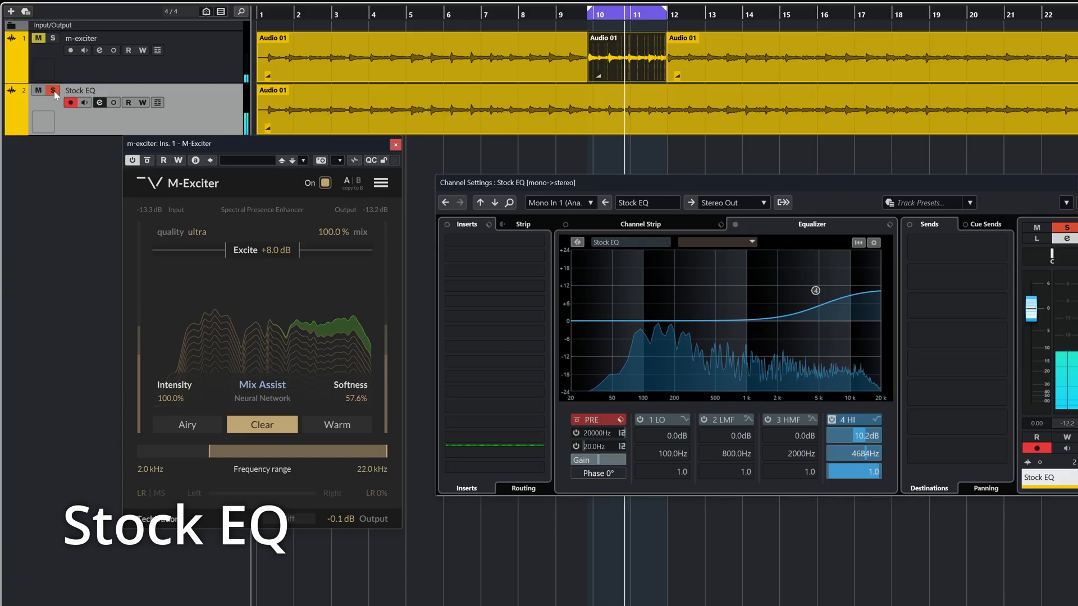
pyautogui.keyDown('ctrl'); pyautogui.click(52, 38); pyautogui.keyUp('ctrl')
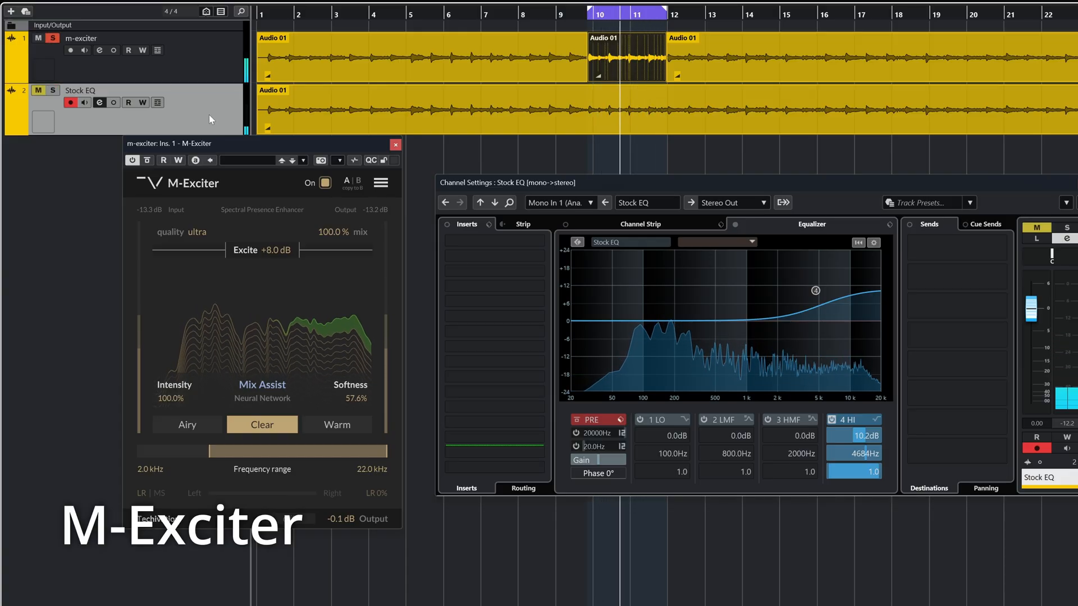
pyautogui.click(53, 90)
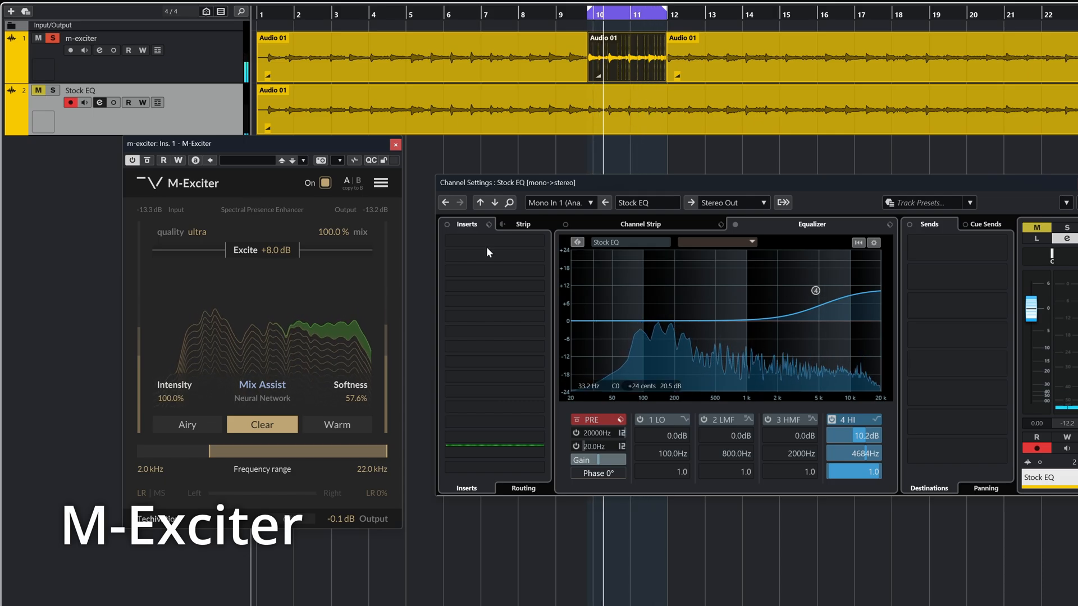
pyautogui.keyDown('ctrl'); pyautogui.click(51, 91); pyautogui.keyUp('ctrl')
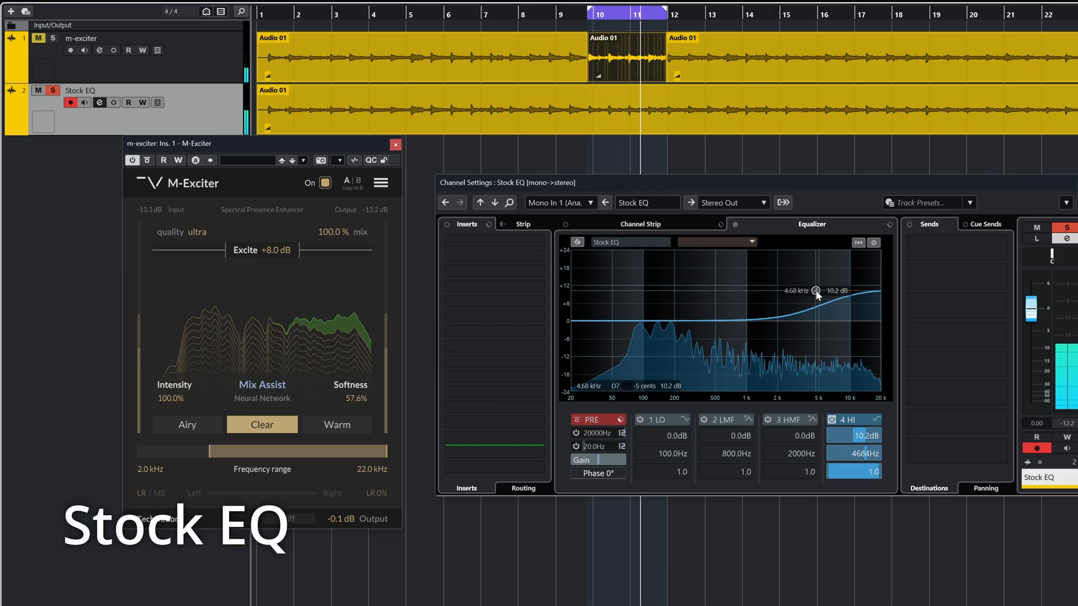
# Step: Set the Stock EQ's high-shelf frequency to 2683 Hz and compare both tracks again by soloing them alternately
pyautogui.moveTo(817, 293); pyautogui.dragTo(800, 293)
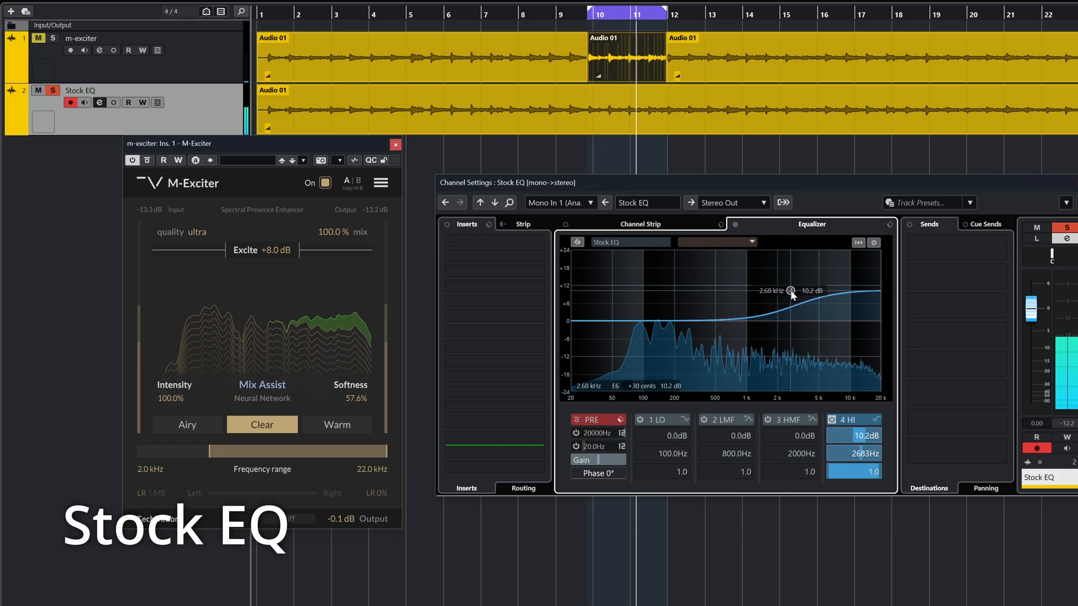
pyautogui.click(52, 38)
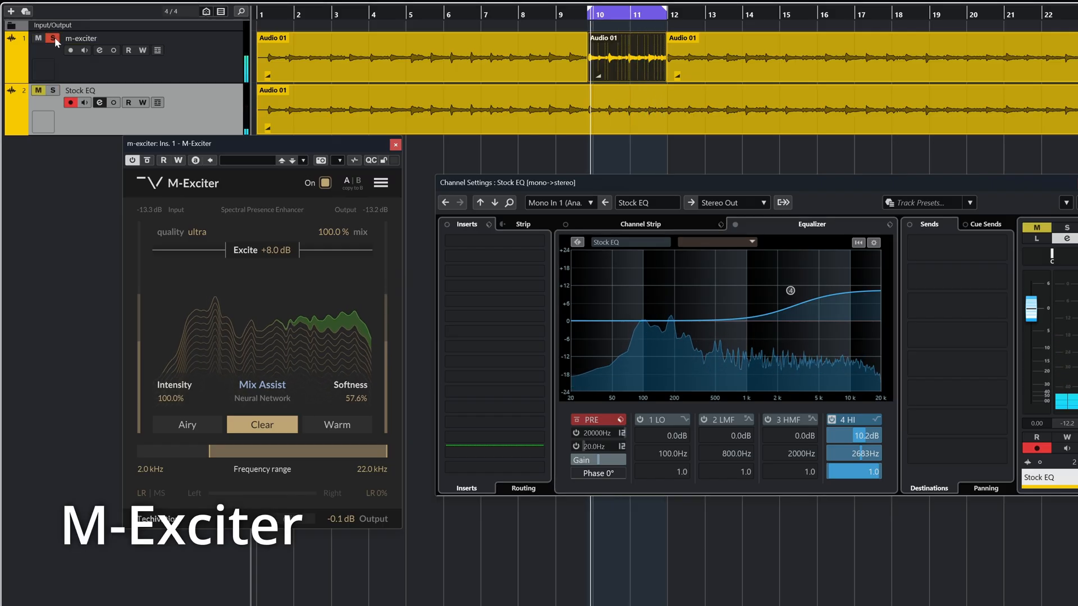
pyautogui.click(52, 91)
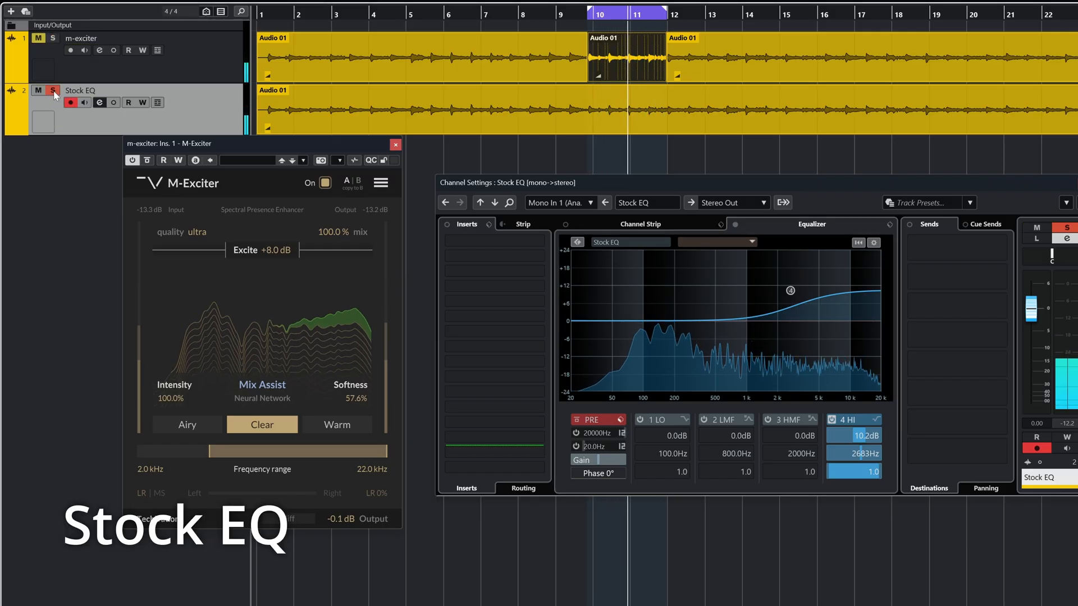